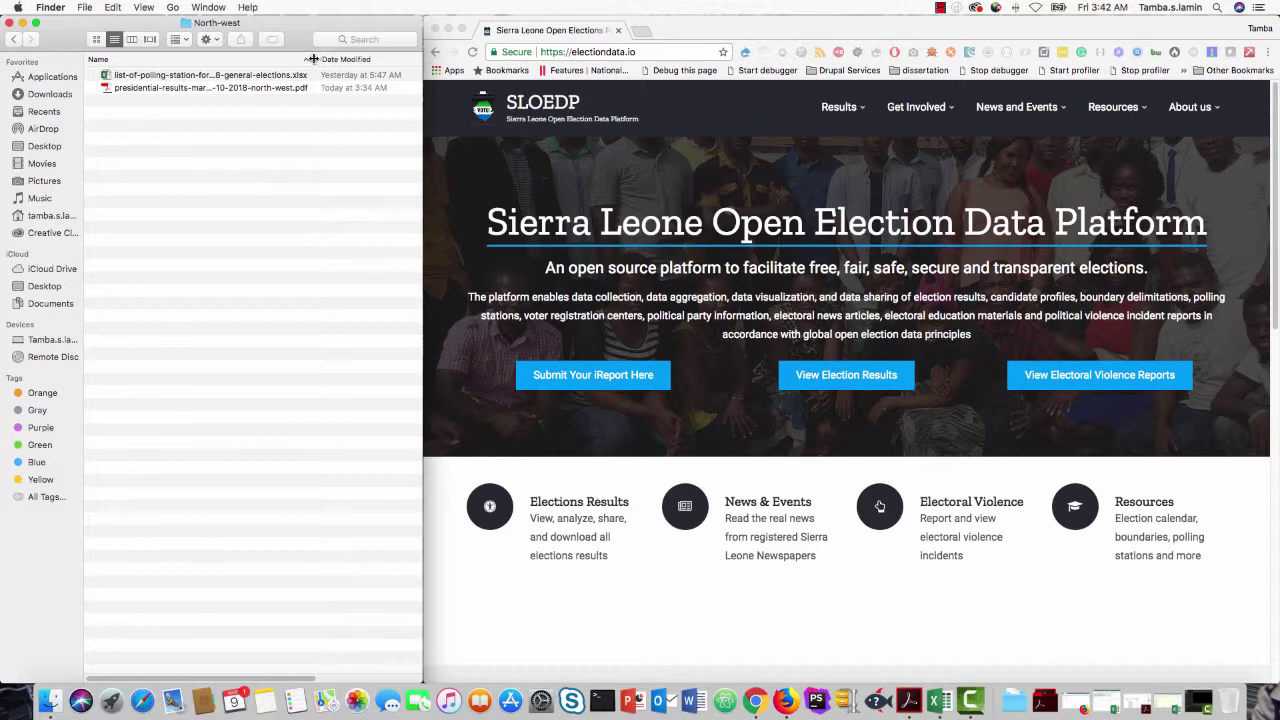
# Step: Widen Finder's Name column until both North-west file names show in full, and select the results PDF
pyautogui.moveTo(315, 60); pyautogui.dragTo(339, 61)
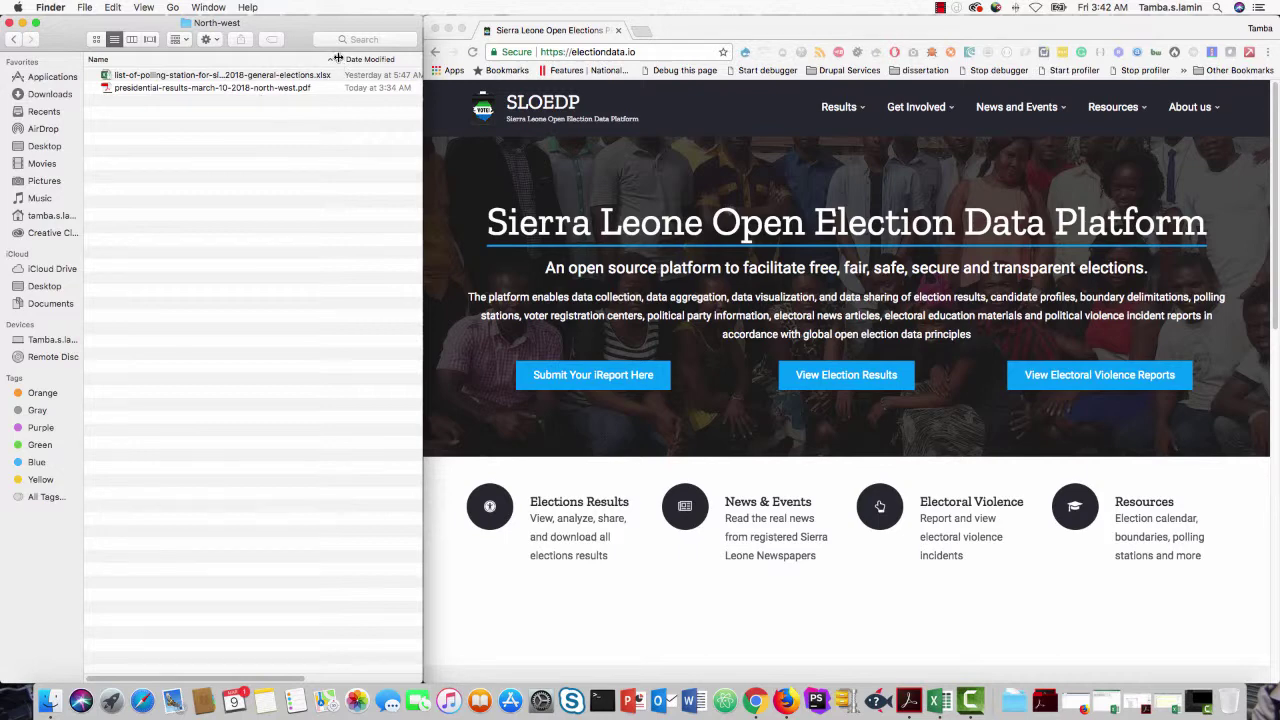
pyautogui.moveTo(342, 59); pyautogui.dragTo(361, 59)
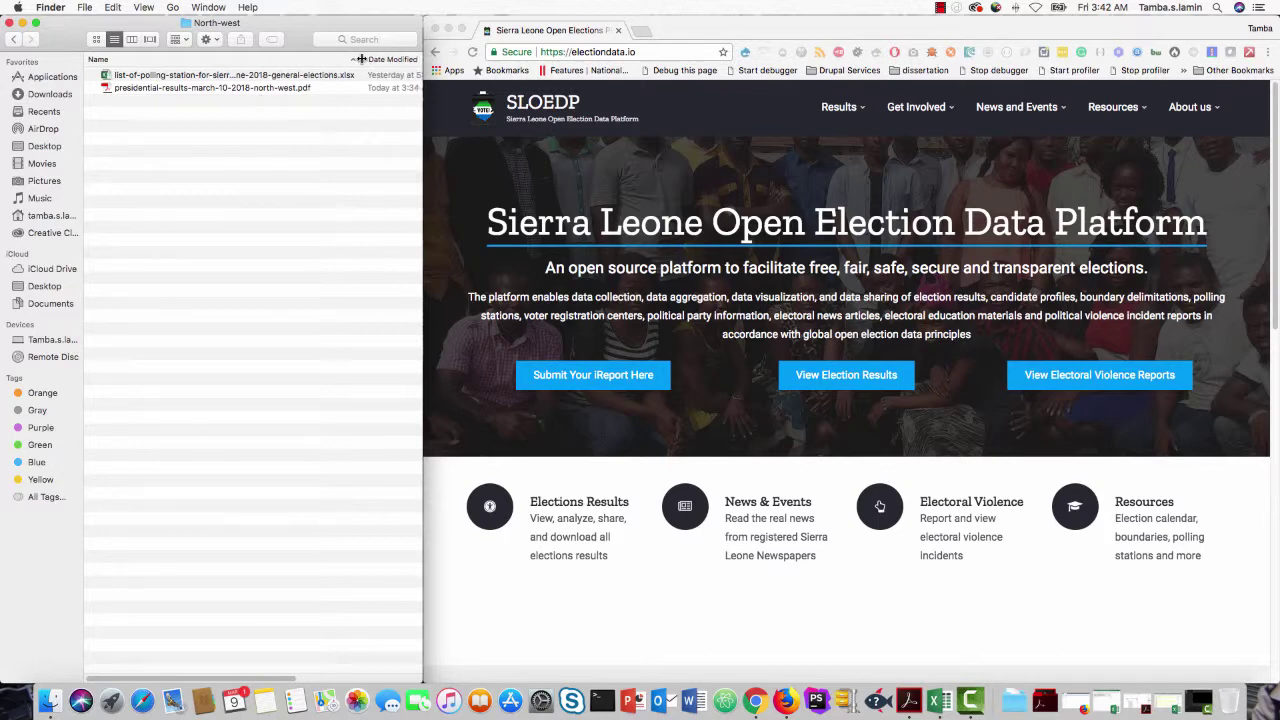
pyautogui.click(158, 88)
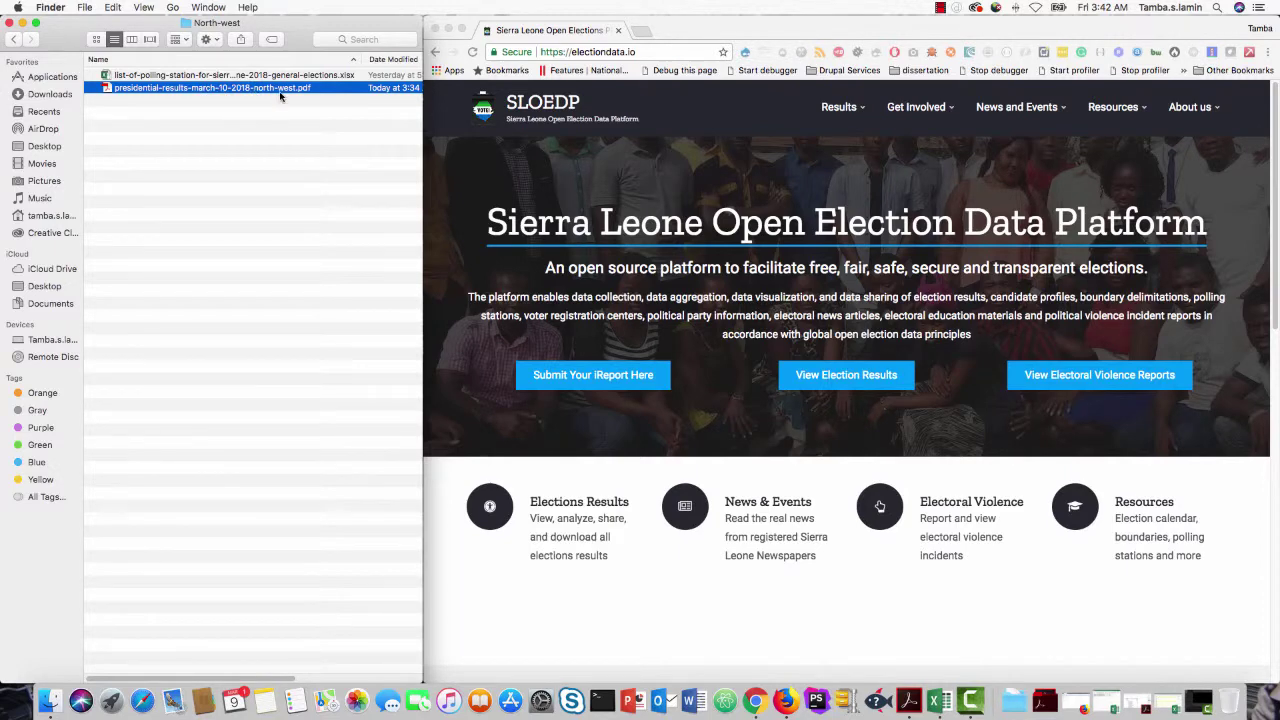
pyautogui.click(240, 76)
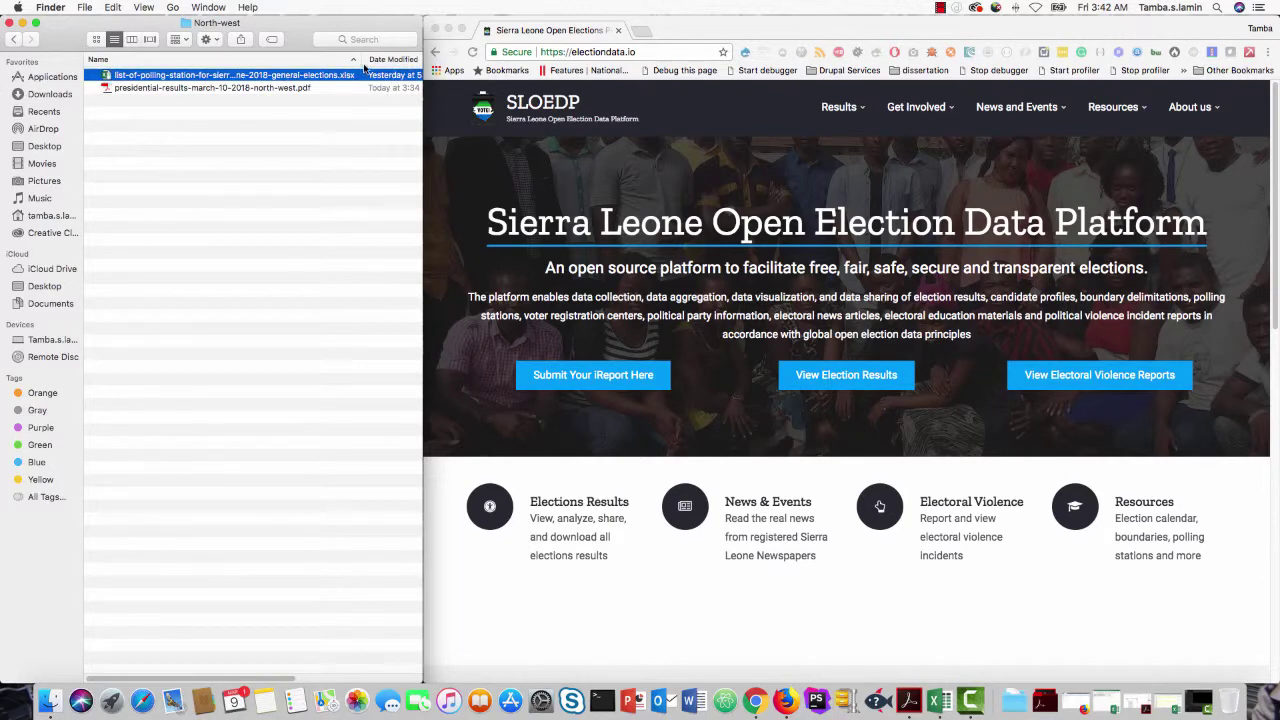
pyautogui.moveTo(364, 59); pyautogui.dragTo(374, 59)
pyautogui.click(270, 91)
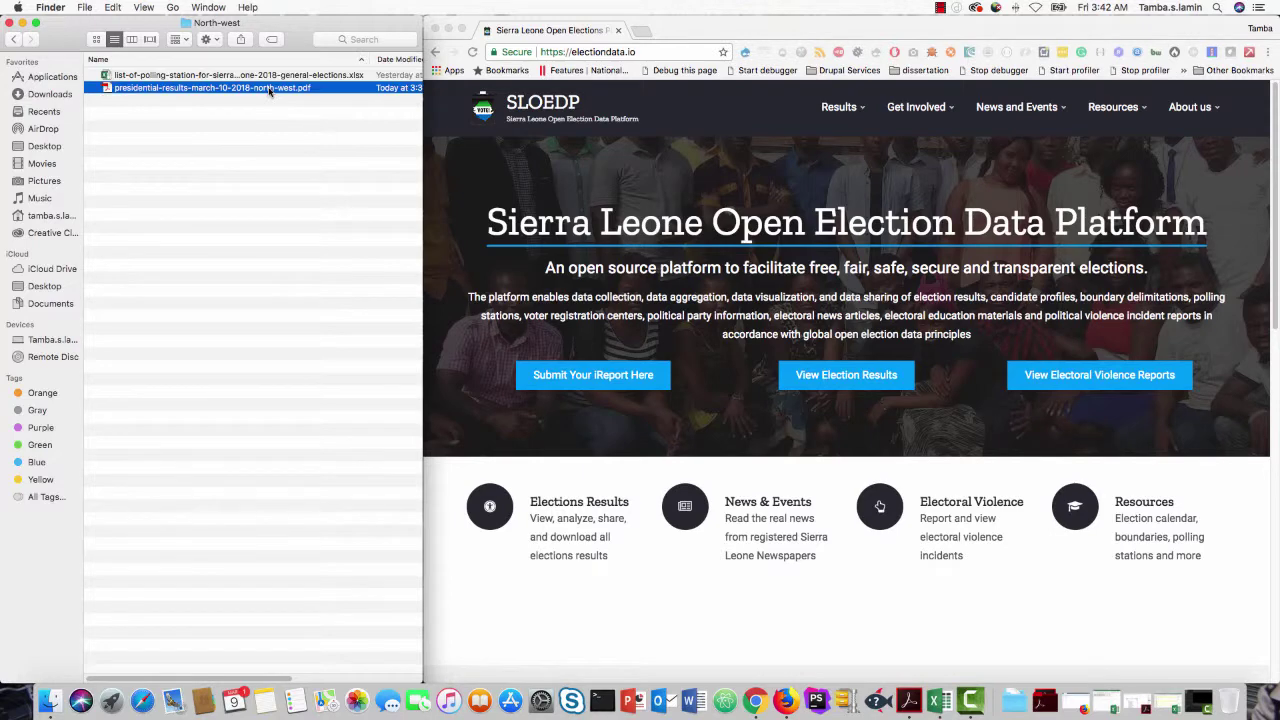
# Step: Open presidential-results-march-10-2018-north-west.pdf in Acrobat Reader
pyautogui.doubleClick(270, 88)
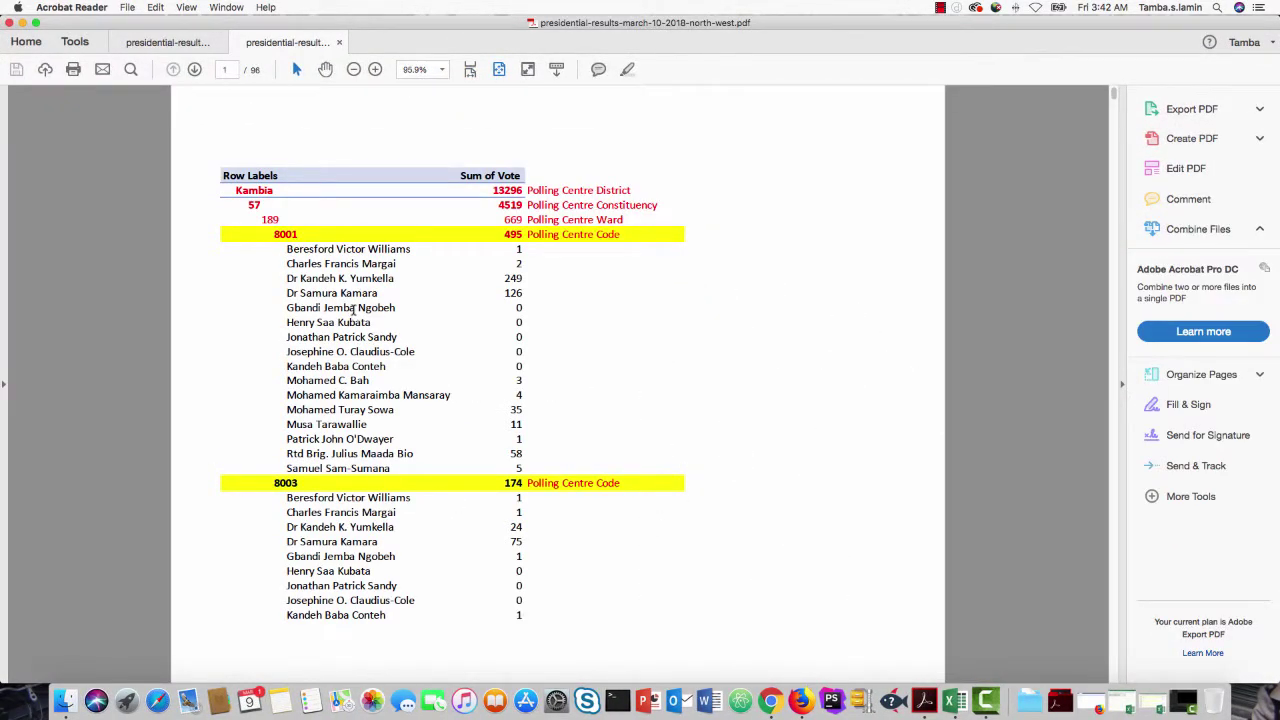
pyautogui.scroll(-15, 354, 311)
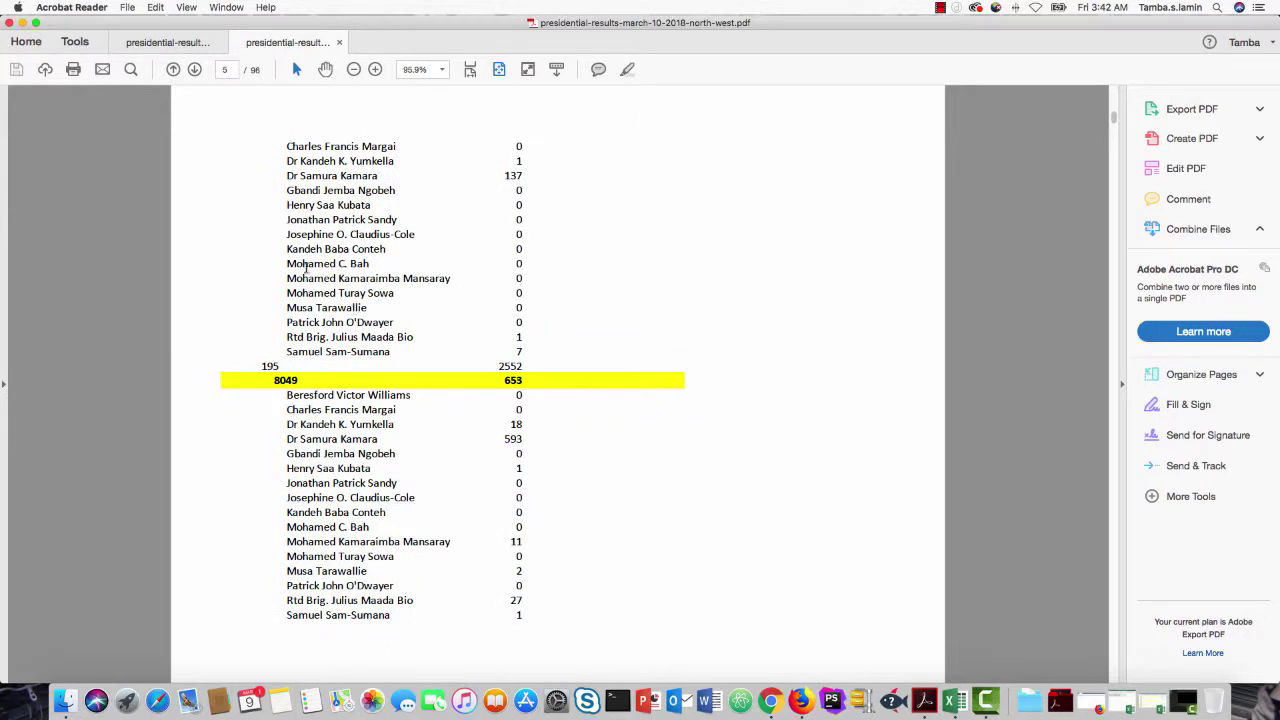
pyautogui.scroll(15, 339, 368)
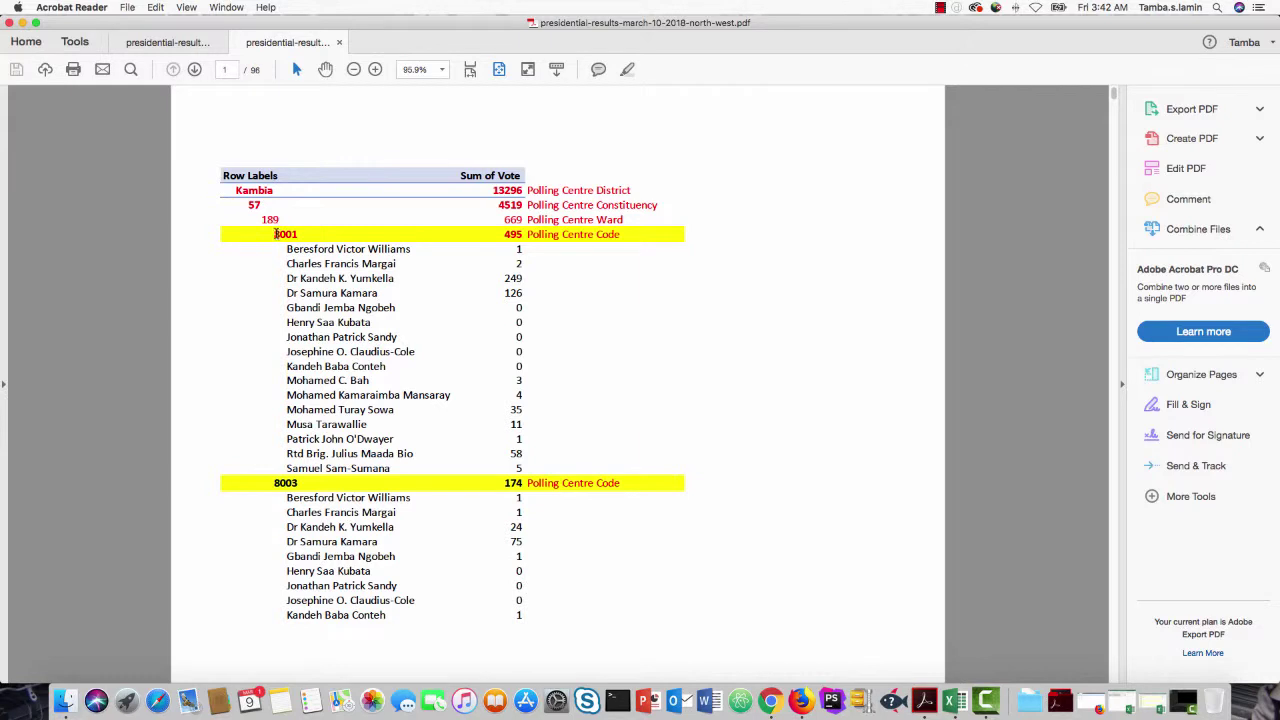
# Step: Select centre 8001's 495 total, ward 189, constituency 57's 4519 total and district Kambia
pyautogui.moveTo(275, 234); pyautogui.dragTo(571, 231)
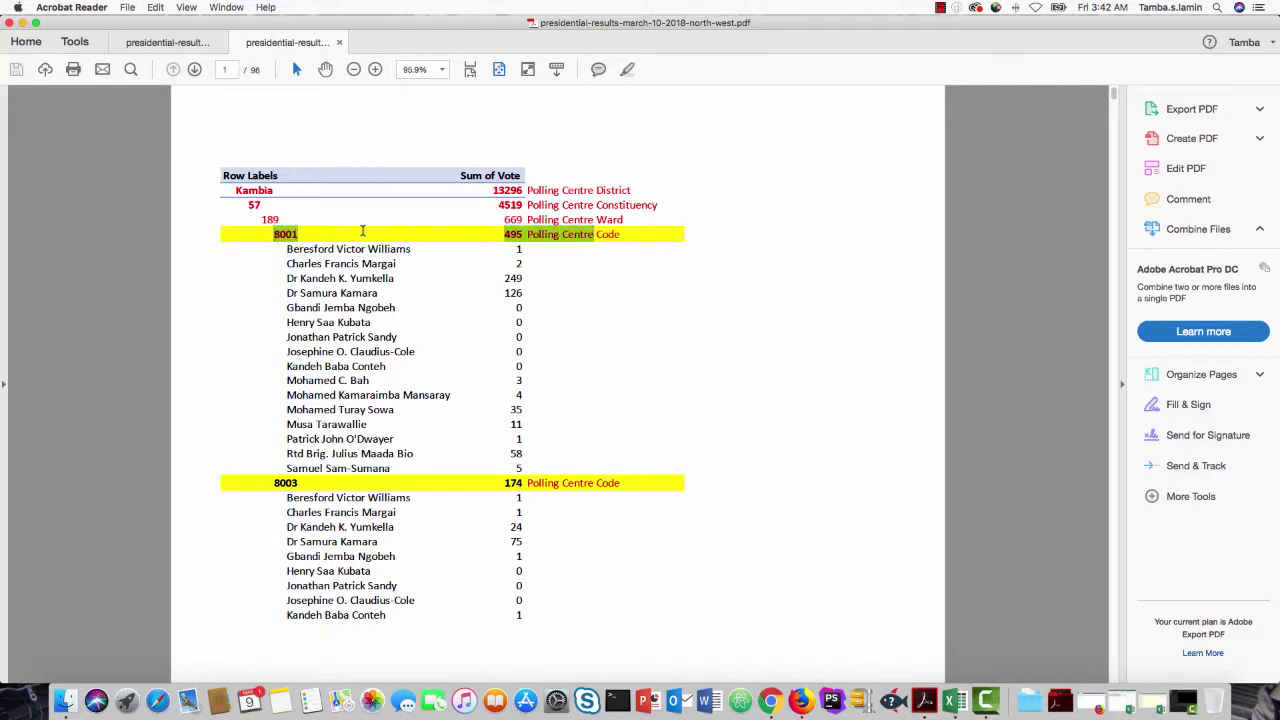
pyautogui.moveTo(363, 231); pyautogui.dragTo(299, 232)
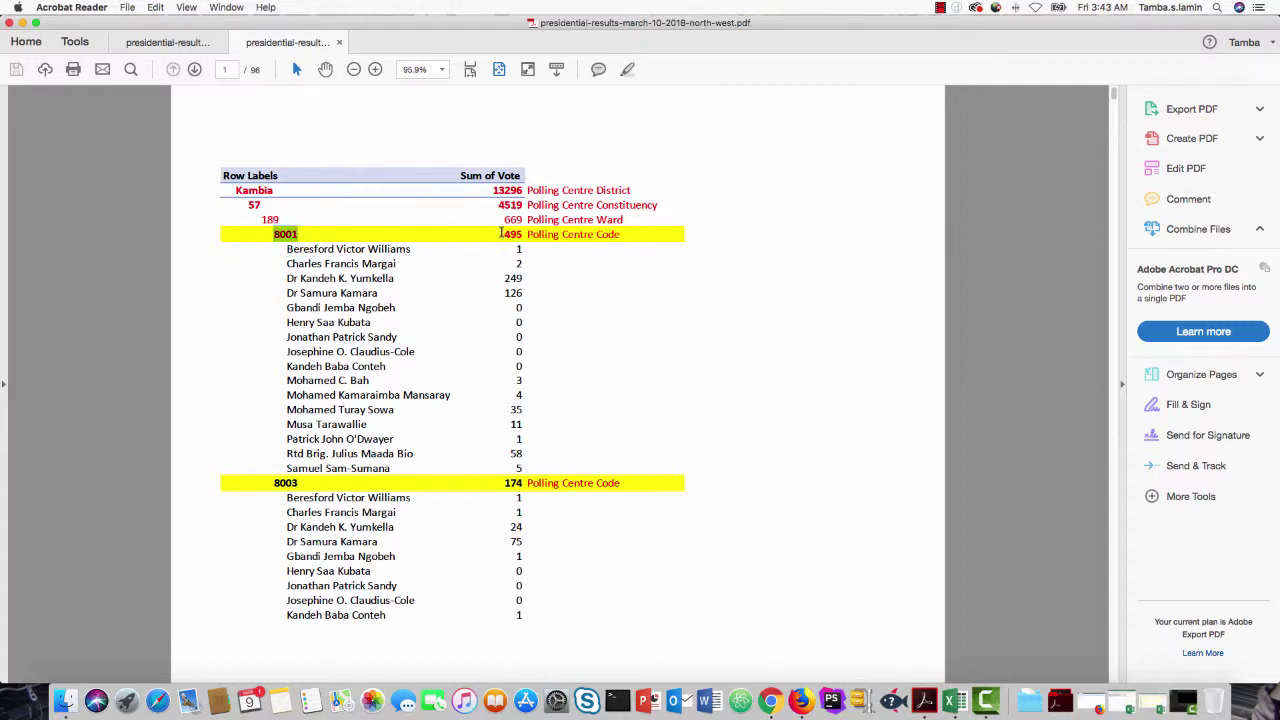
pyautogui.moveTo(501, 234); pyautogui.dragTo(522, 234)
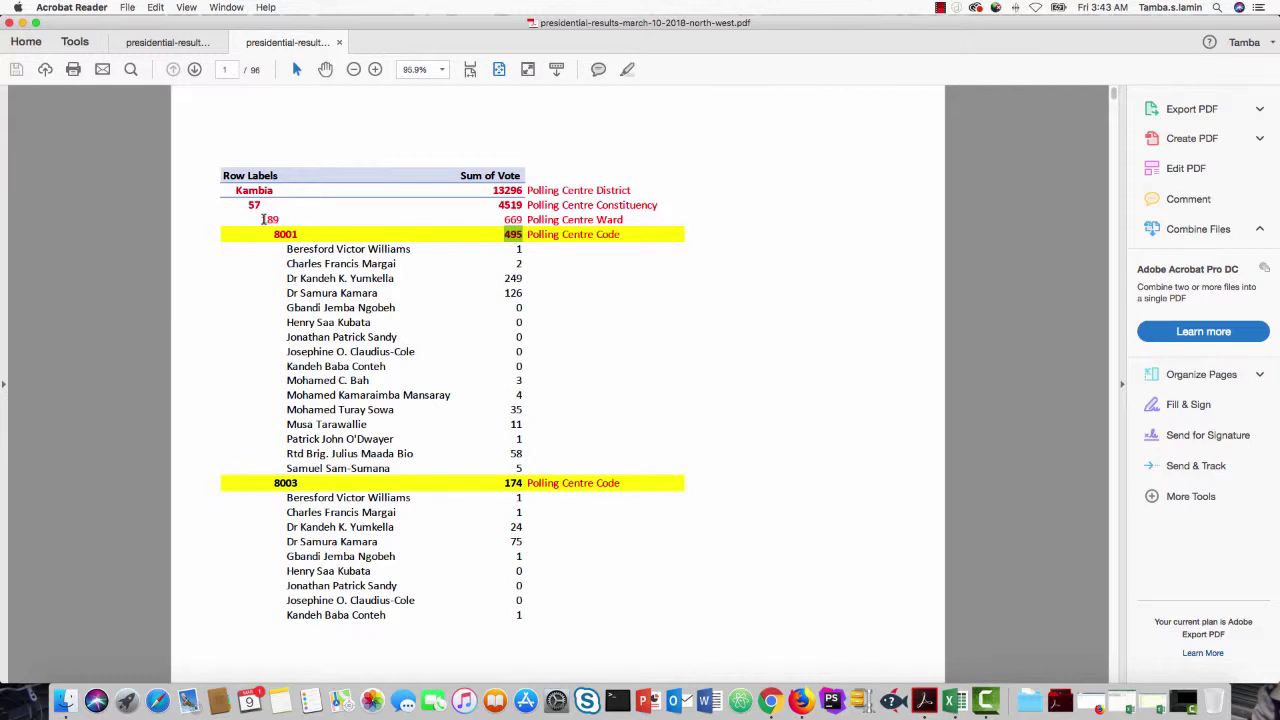
pyautogui.moveTo(264, 219); pyautogui.dragTo(624, 219)
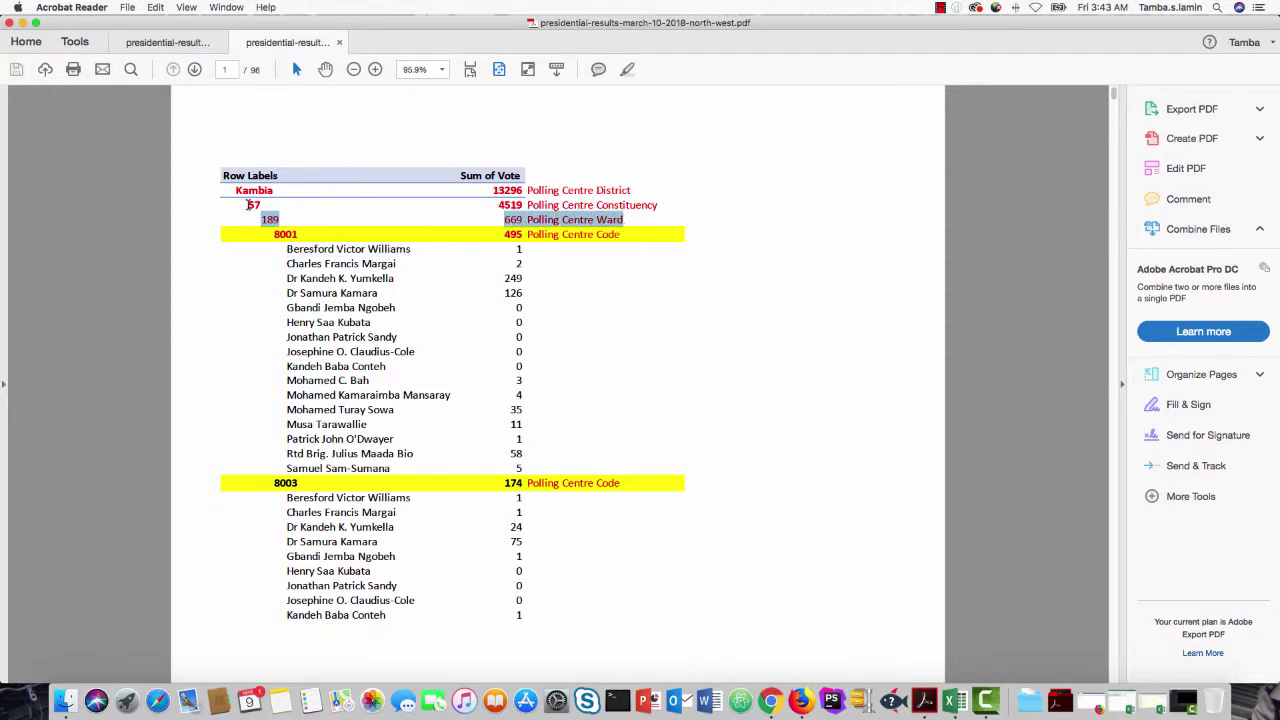
pyautogui.moveTo(248, 204); pyautogui.dragTo(256, 204)
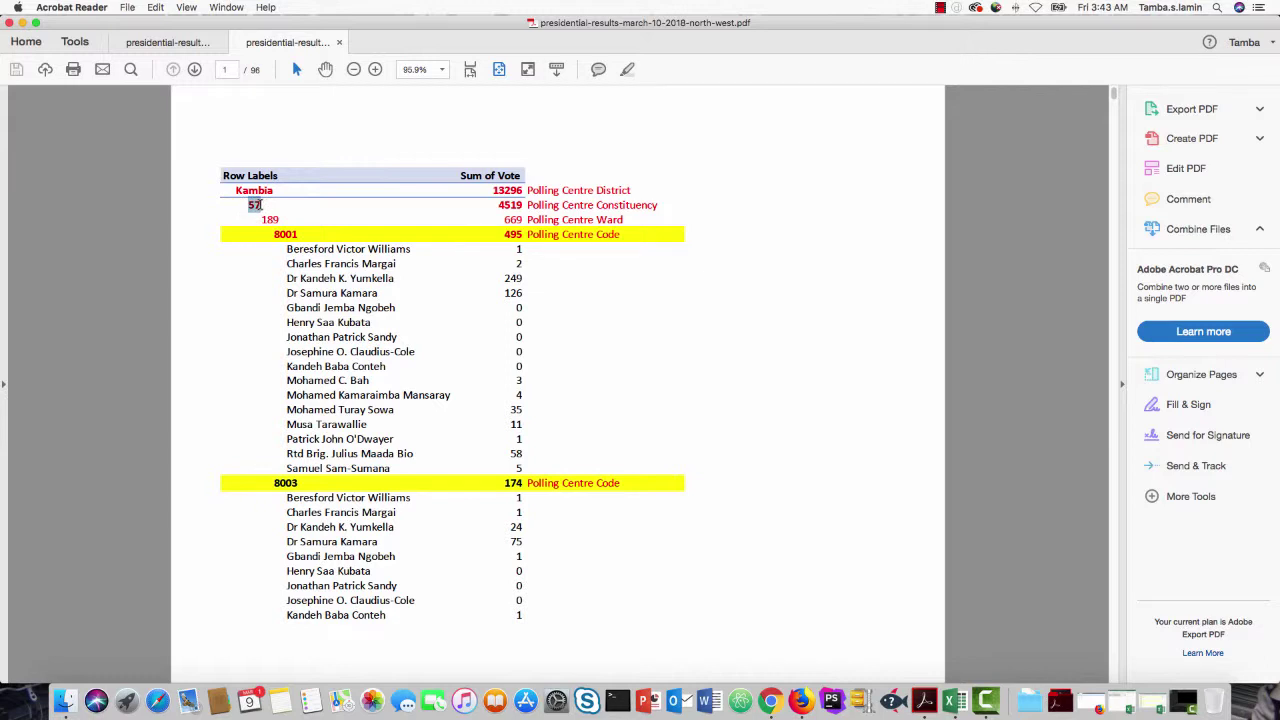
pyautogui.moveTo(256, 204); pyautogui.dragTo(611, 204)
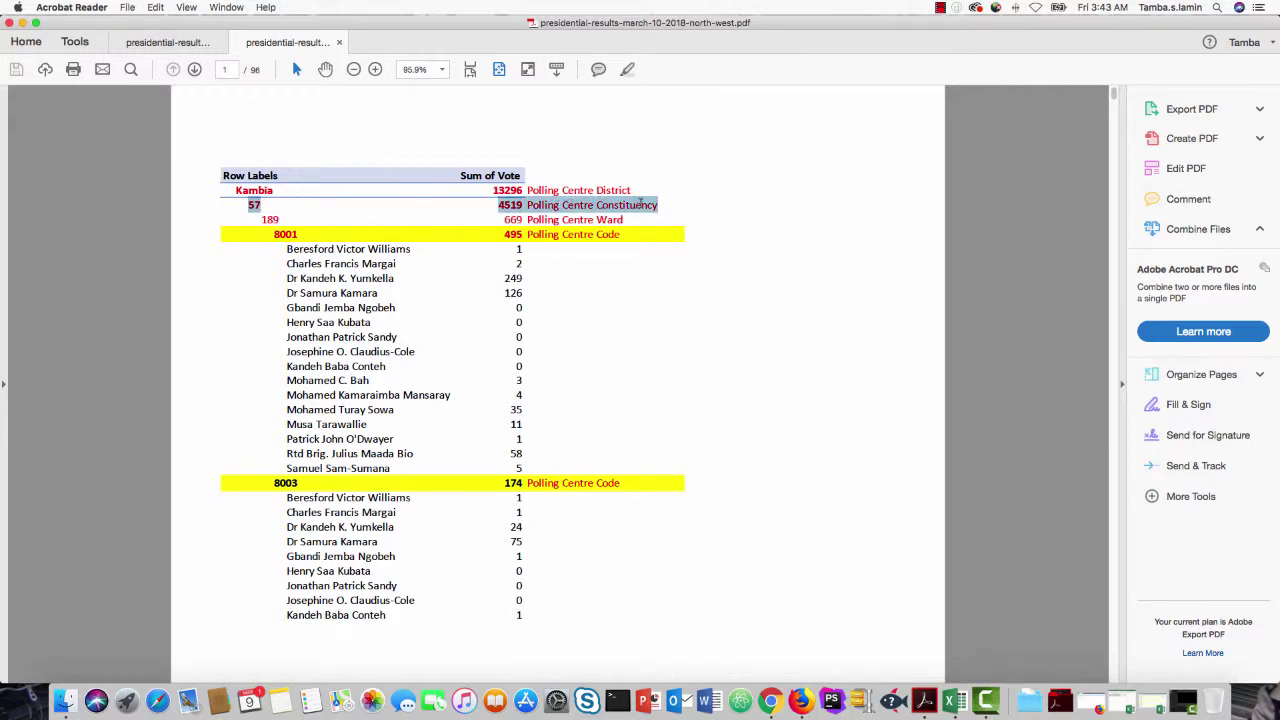
pyautogui.moveTo(236, 190); pyautogui.dragTo(275, 190)
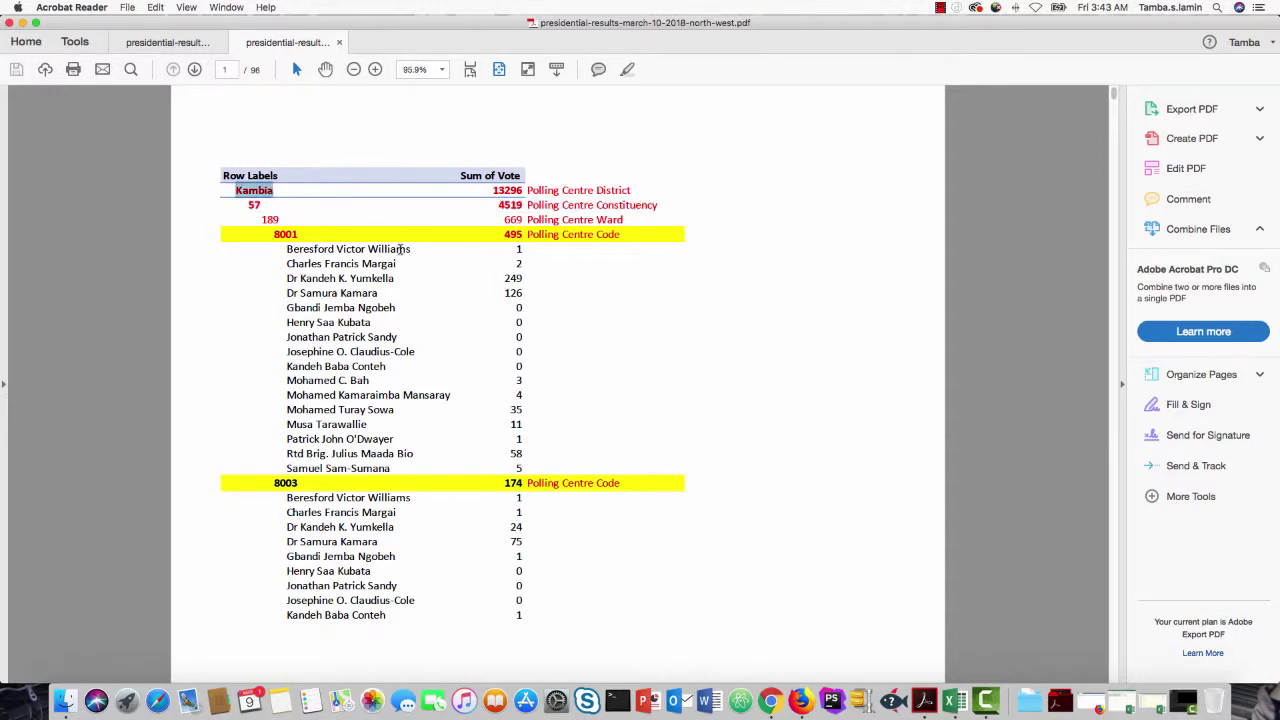
pyautogui.moveTo(236, 190); pyautogui.dragTo(278, 219)
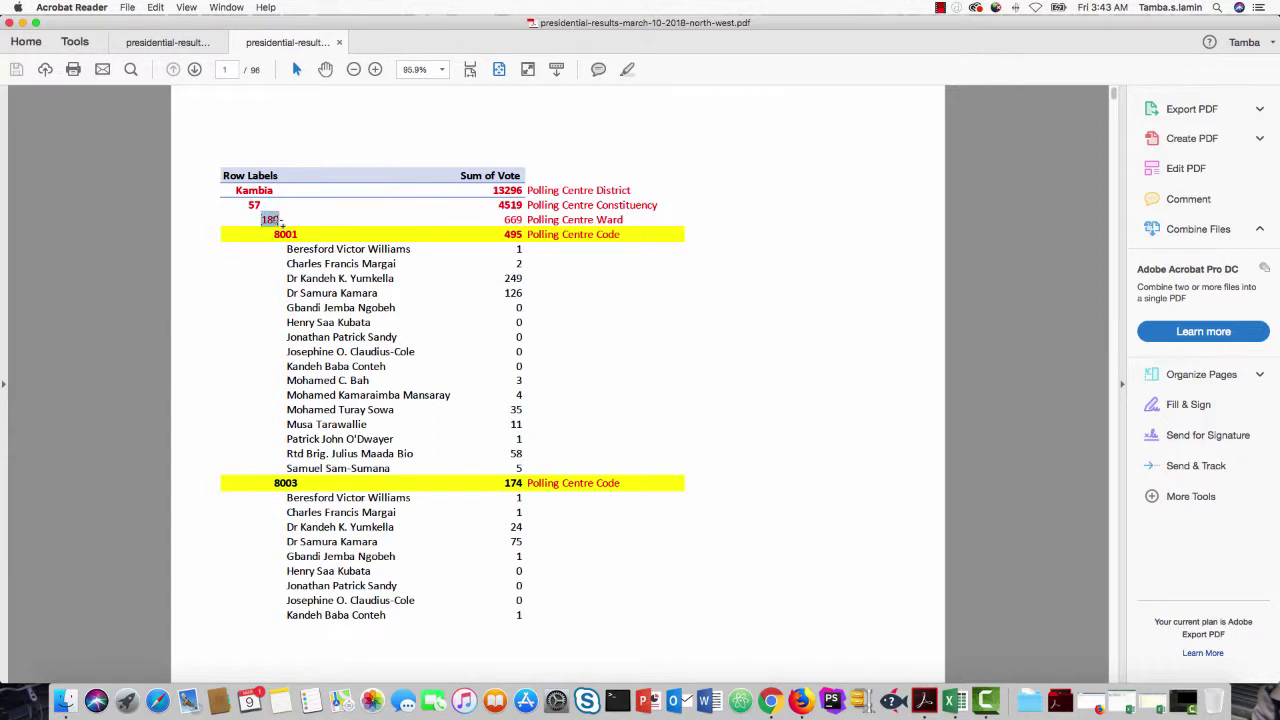
# Step: Select the candidate names and vote counts listed under centre 8001
pyautogui.click(274, 234)
pyautogui.moveTo(274, 234); pyautogui.dragTo(522, 468)
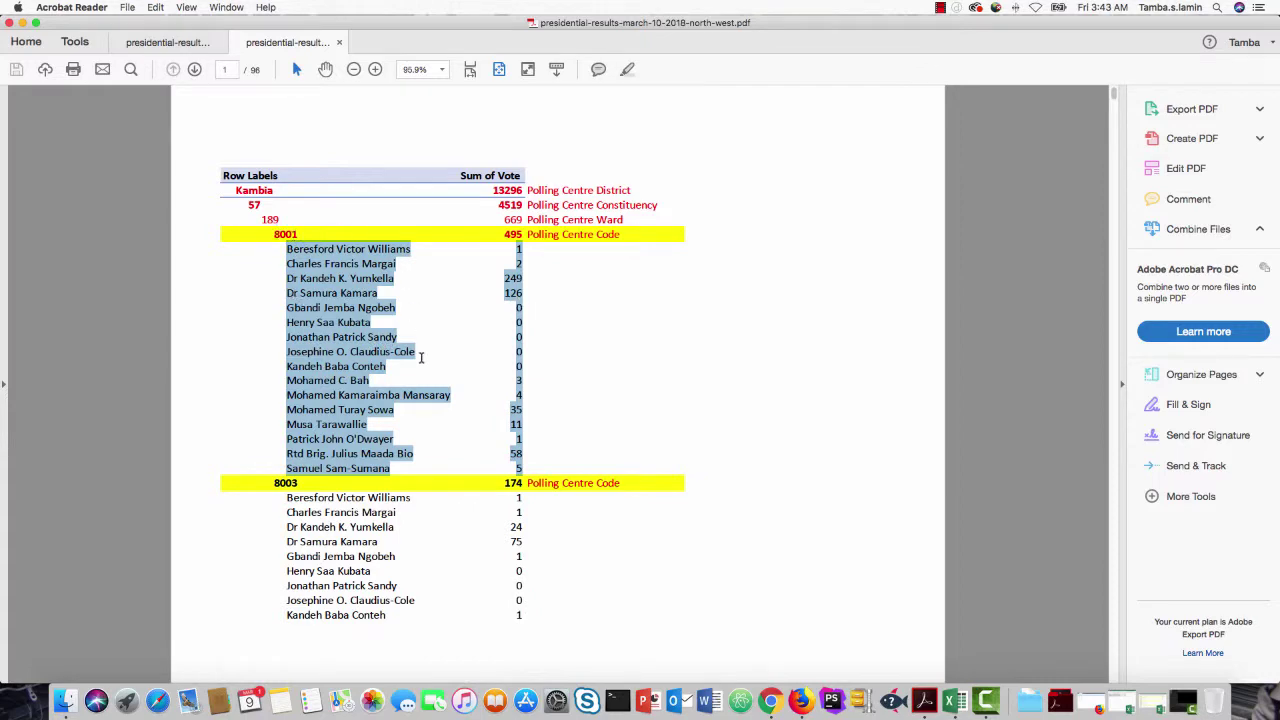
pyautogui.scroll(-5, 350, 445)
pyautogui.scroll(5, 350, 445)
# Step: Select centre code 8003 and the candidate vote rows beneath it
pyautogui.click(273, 483)
pyautogui.moveTo(275, 483); pyautogui.dragTo(297, 483)
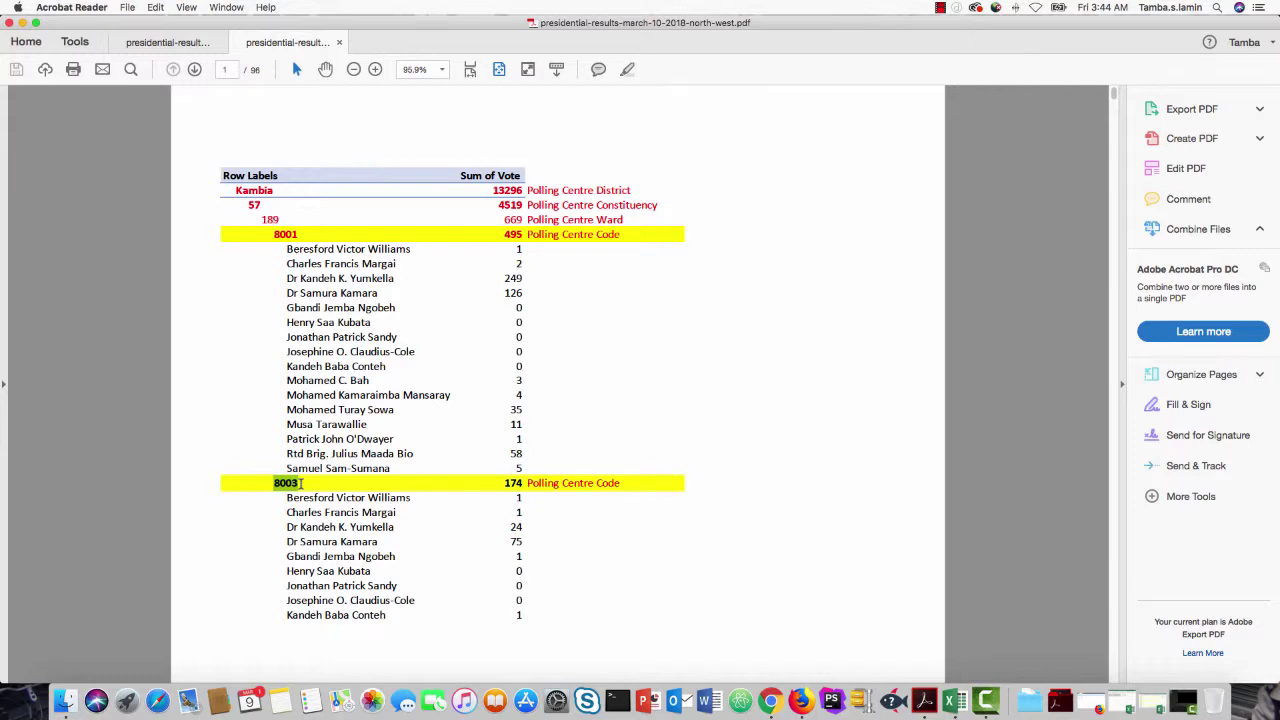
pyautogui.scroll(-5, 301, 510)
pyautogui.scroll(5, 302, 540)
pyautogui.moveTo(289, 497); pyautogui.dragTo(518, 612)
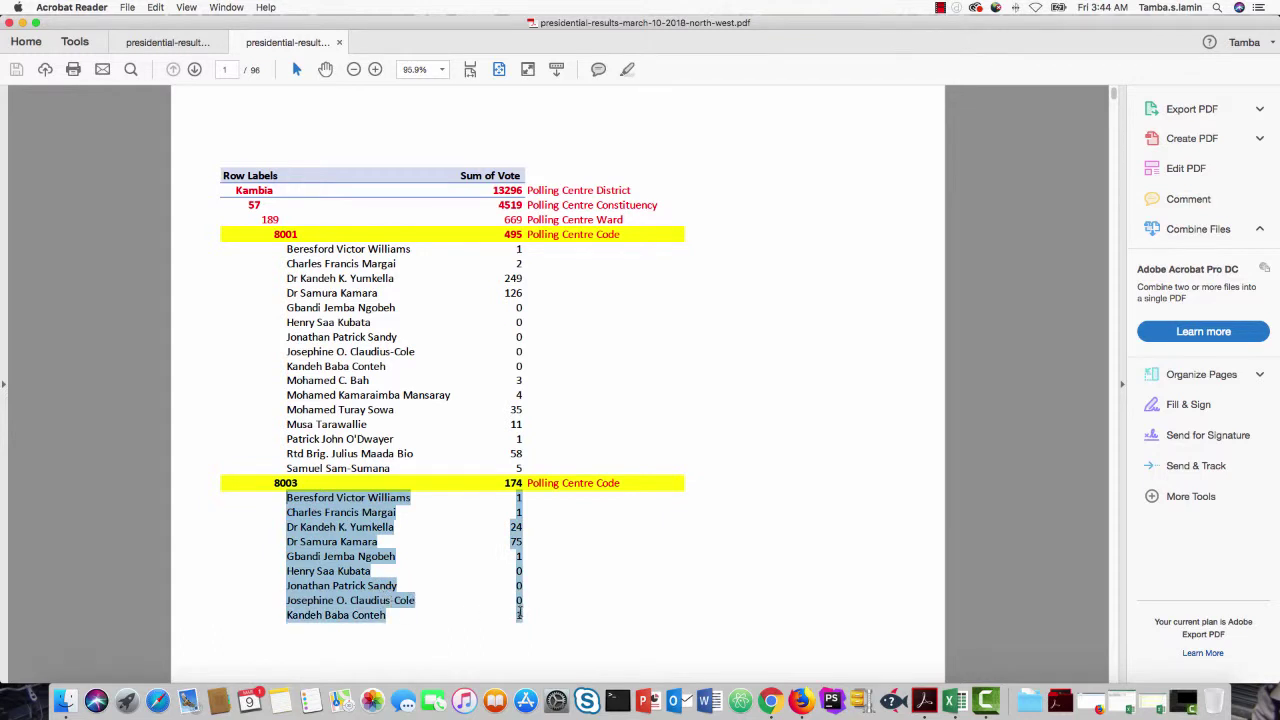
# Step: Page forward through the results, selecting centre 8021's row and total along the way
pyautogui.click(195, 70)
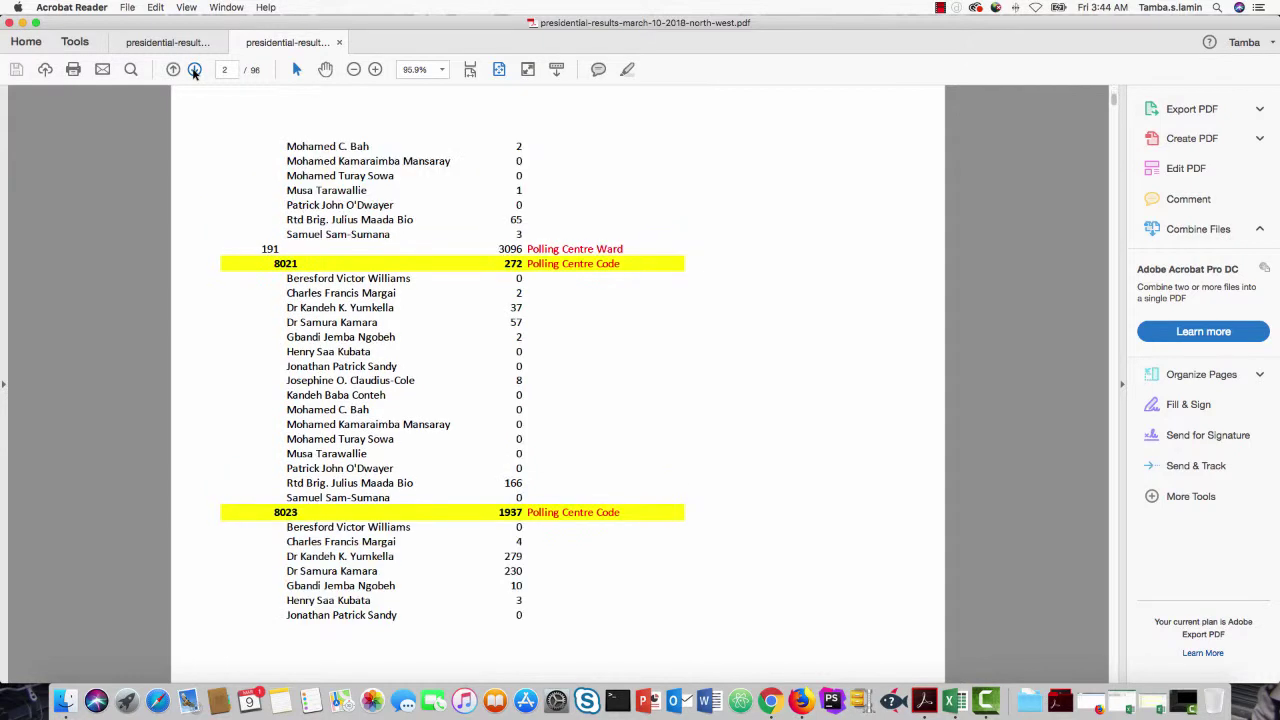
pyautogui.moveTo(272, 263); pyautogui.dragTo(558, 266)
pyautogui.click(195, 70)
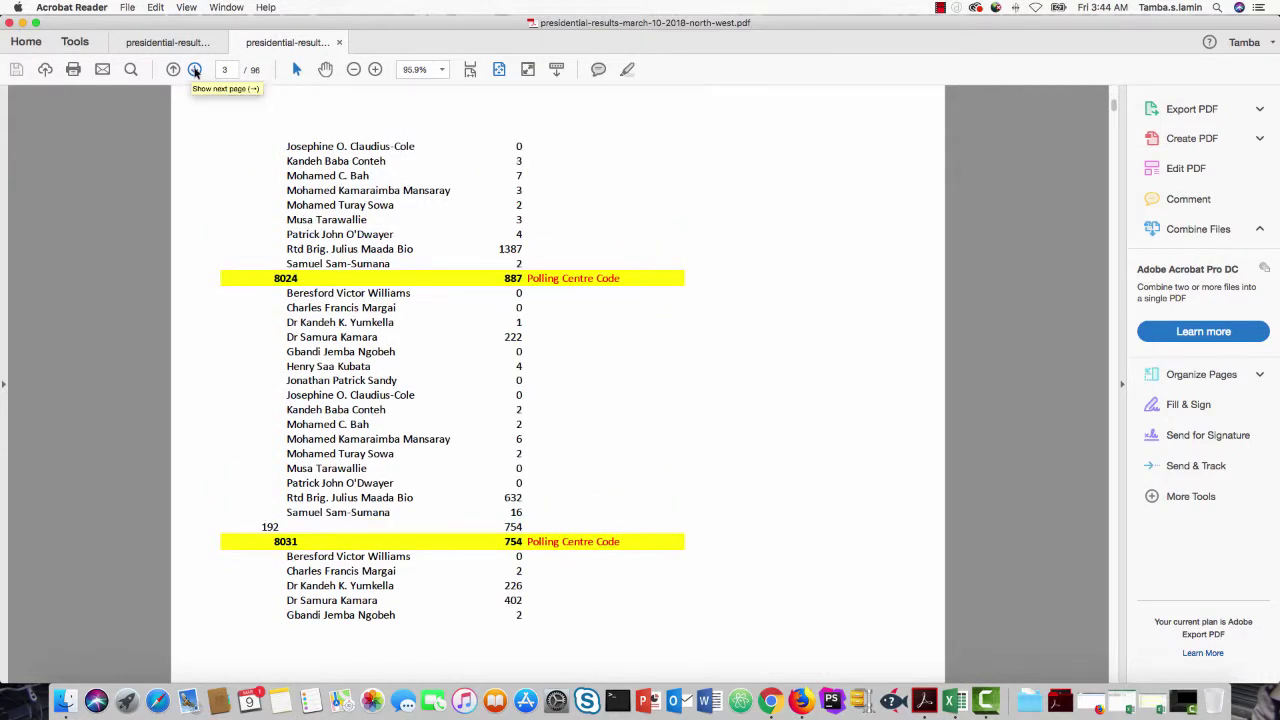
pyautogui.click(195, 70)
pyautogui.click(195, 70)
pyautogui.click(195, 70)
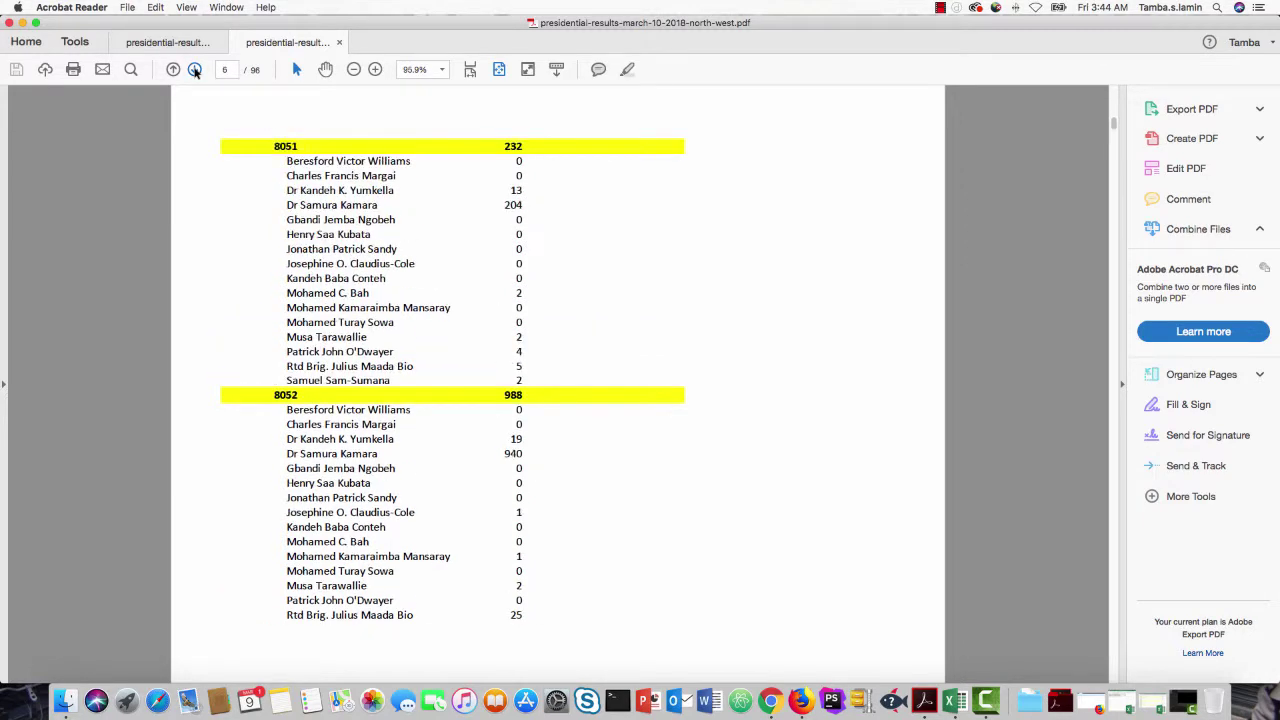
pyautogui.click(195, 70)
pyautogui.click(195, 70)
pyautogui.click(195, 70)
pyautogui.click(195, 70)
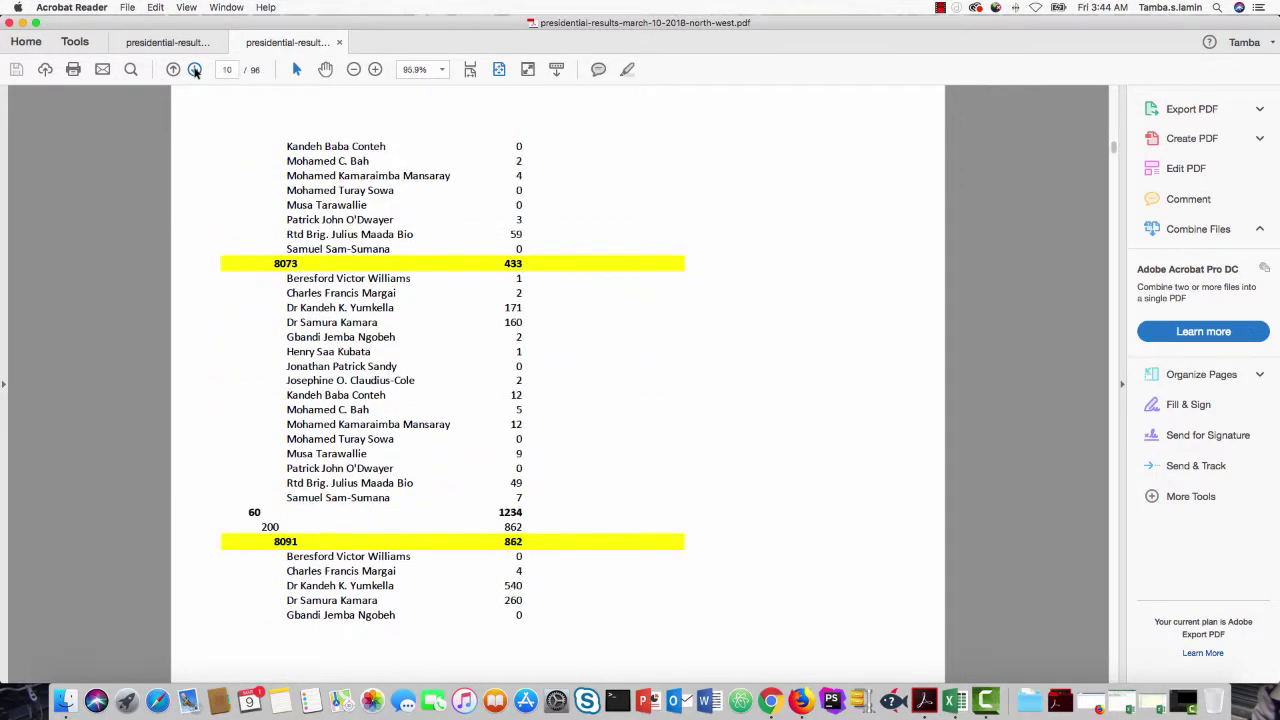
pyautogui.click(195, 70)
pyautogui.click(195, 70)
pyautogui.click(195, 70)
pyautogui.click(195, 70)
pyautogui.click(195, 70)
pyautogui.click(195, 70)
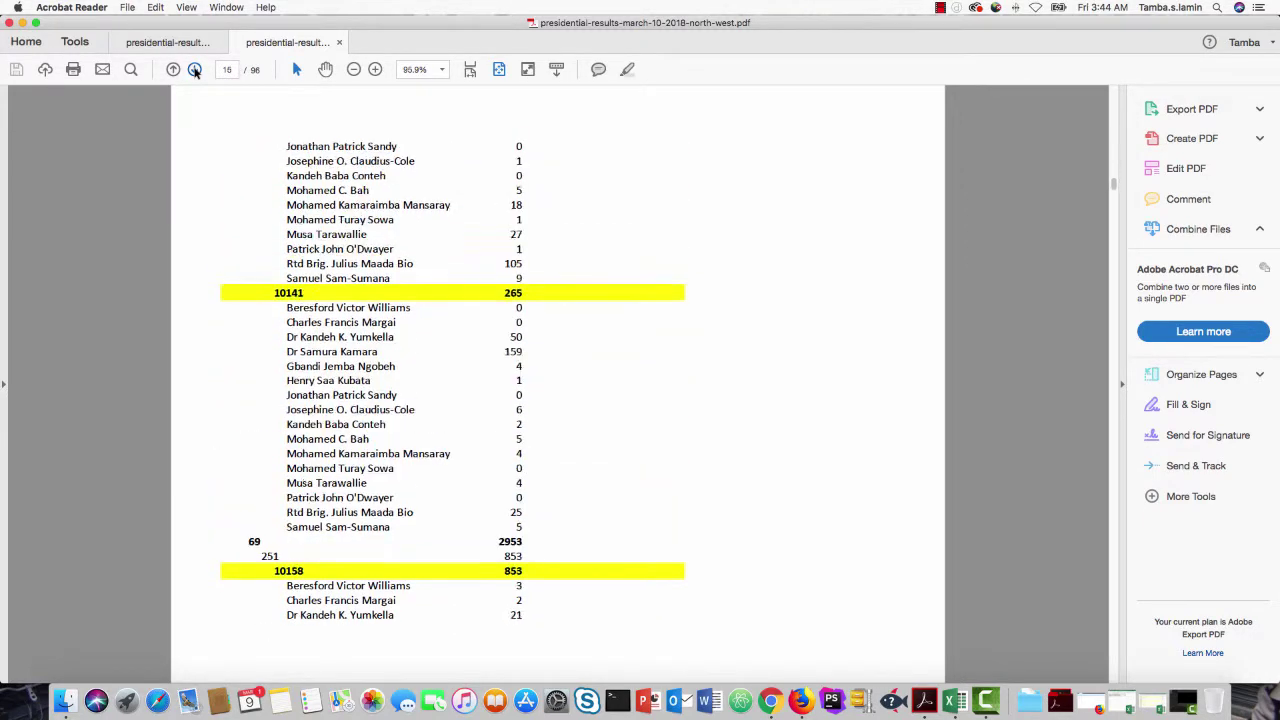
pyautogui.click(195, 70)
pyautogui.click(195, 70)
pyautogui.click(195, 70)
# Step: Reach page 22 and select centre 10237 with its 611 vote total
pyautogui.click(195, 70)
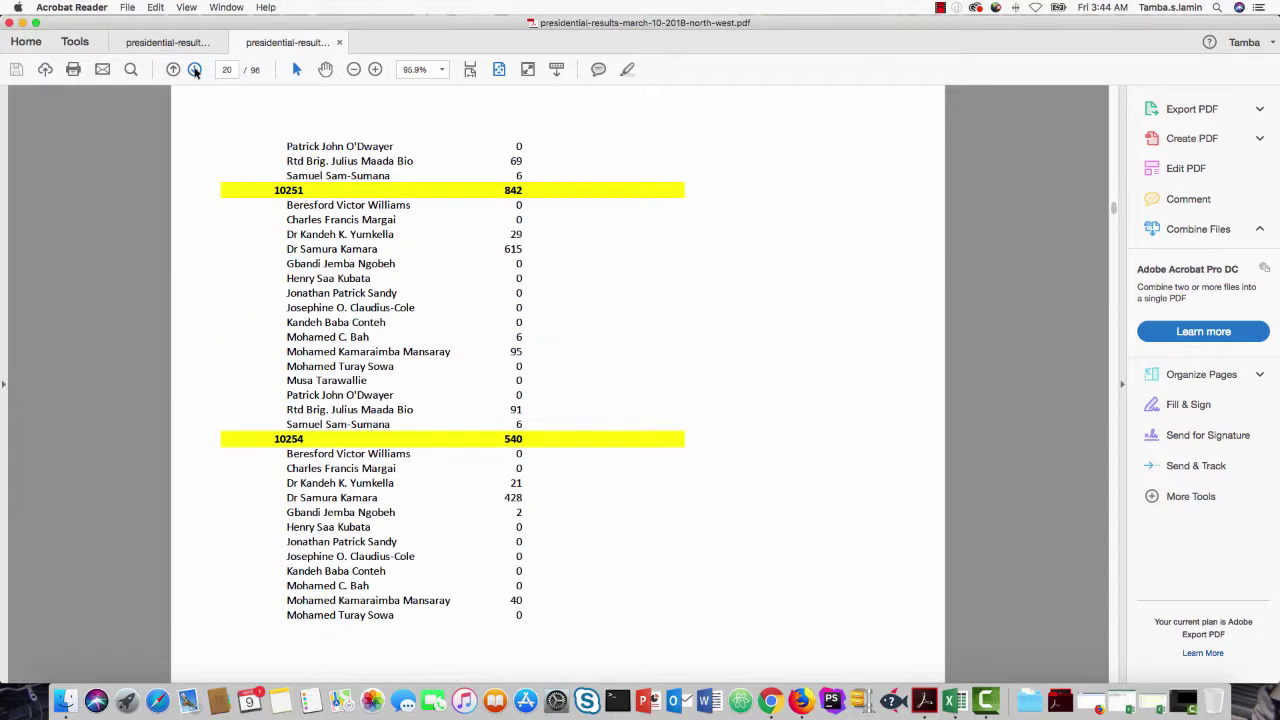
pyautogui.click(195, 70)
pyautogui.click(195, 70)
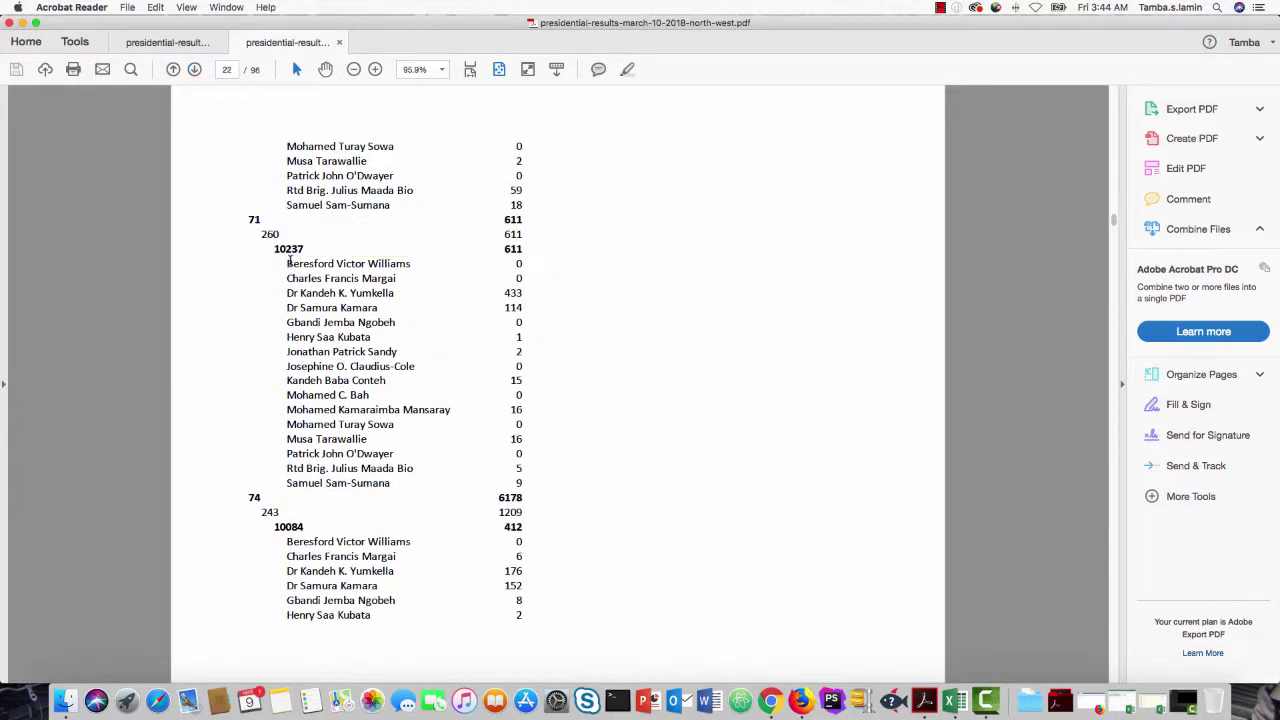
pyautogui.moveTo(273, 249); pyautogui.dragTo(522, 248)
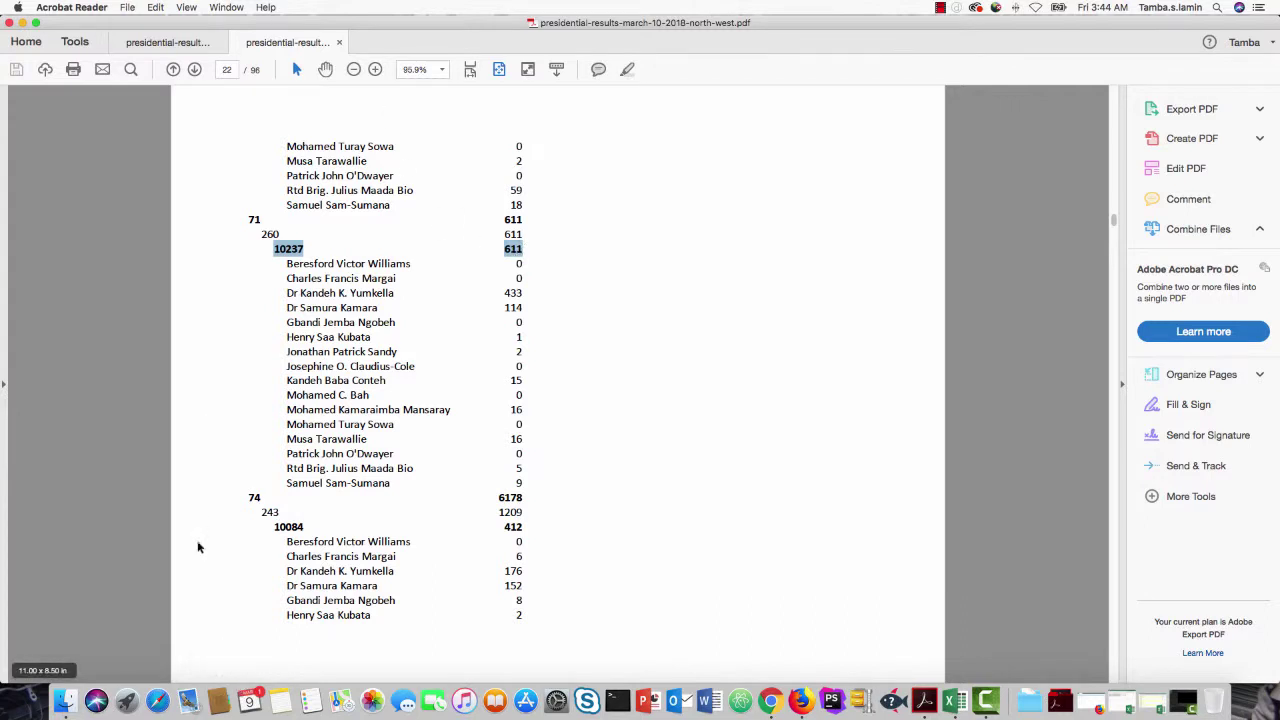
pyautogui.click(67, 703)
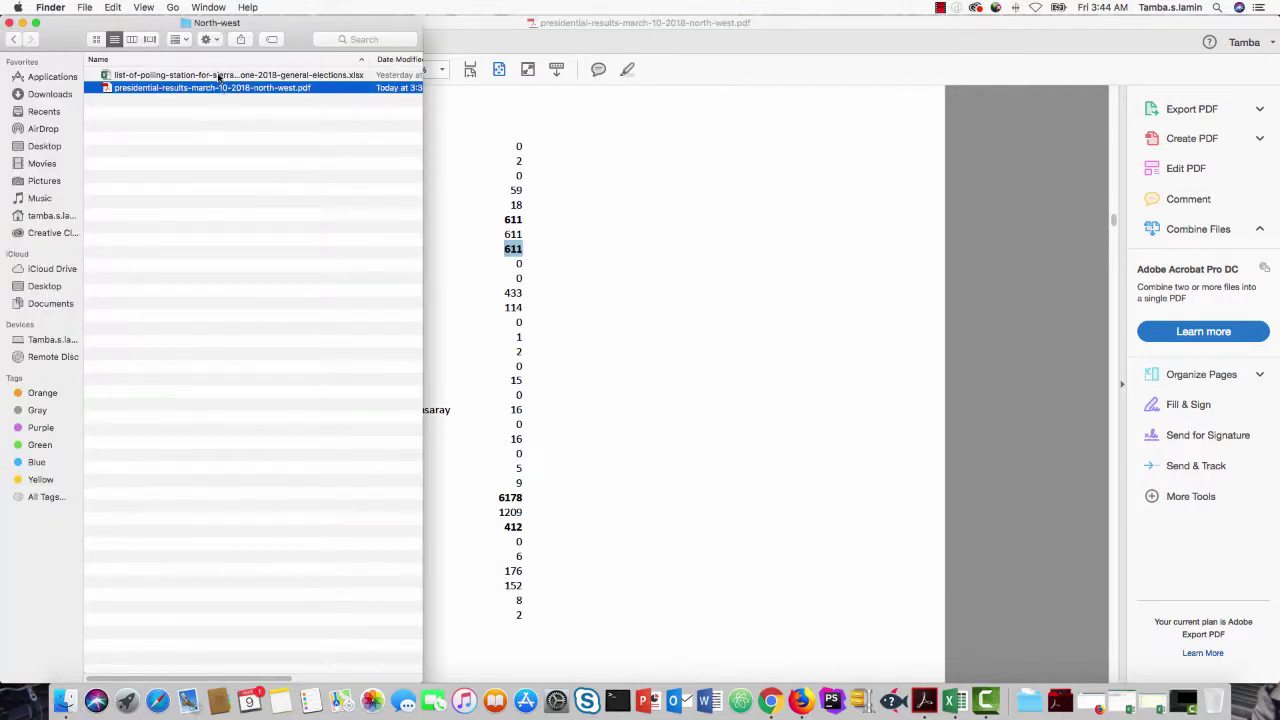
# Step: Open the polling-station .xlsx and bring its window in front of the minimized pivot-table workbook
pyautogui.doubleClick(218, 77)
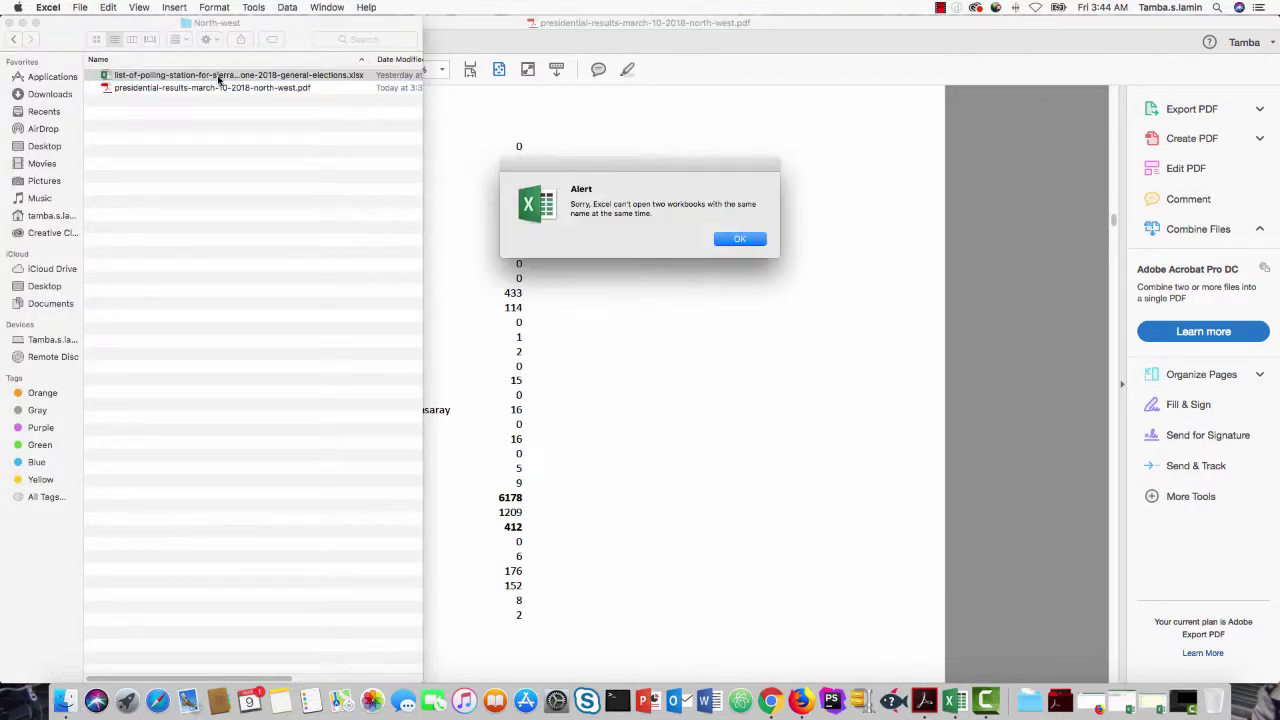
pyautogui.click(741, 243)
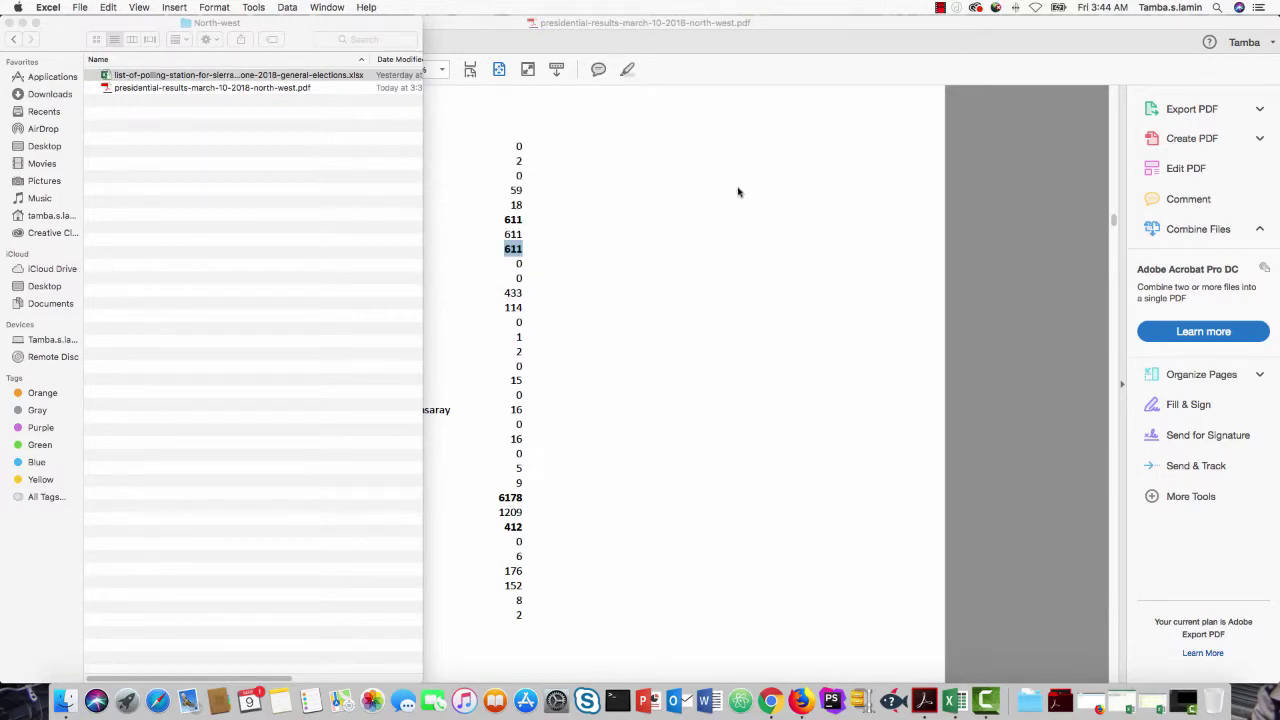
pyautogui.click(954, 702)
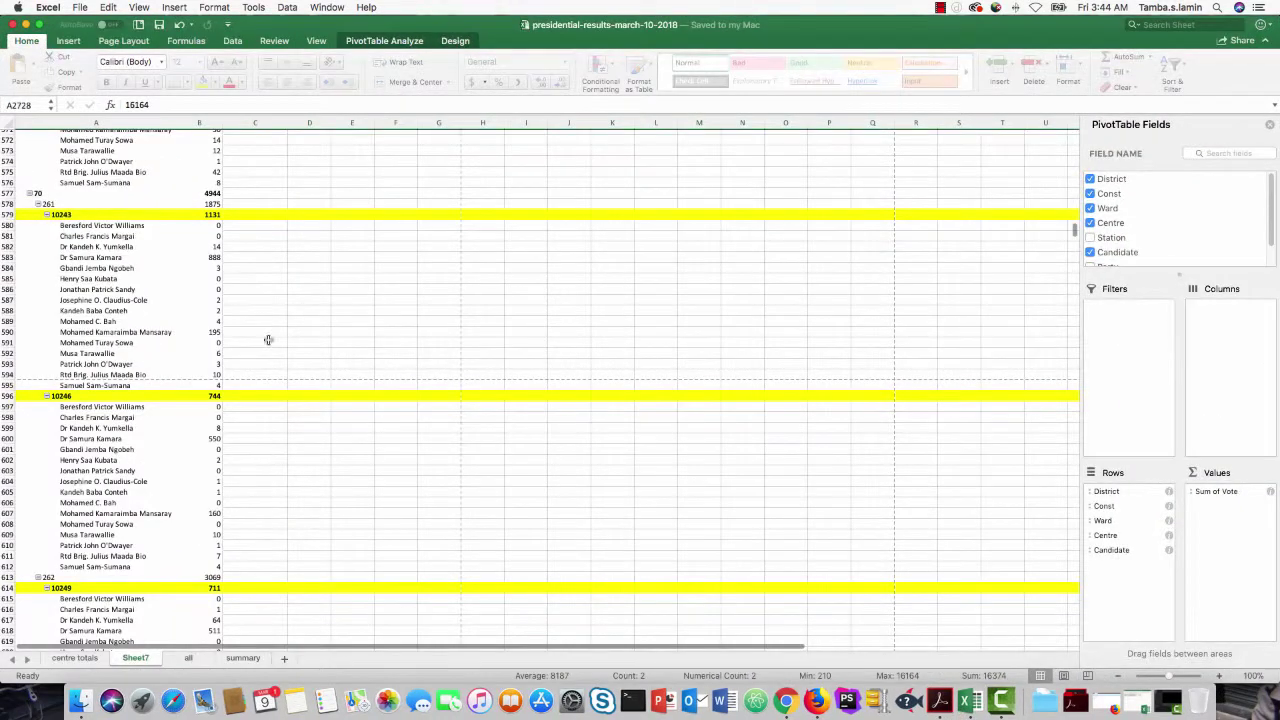
pyautogui.click(28, 24)
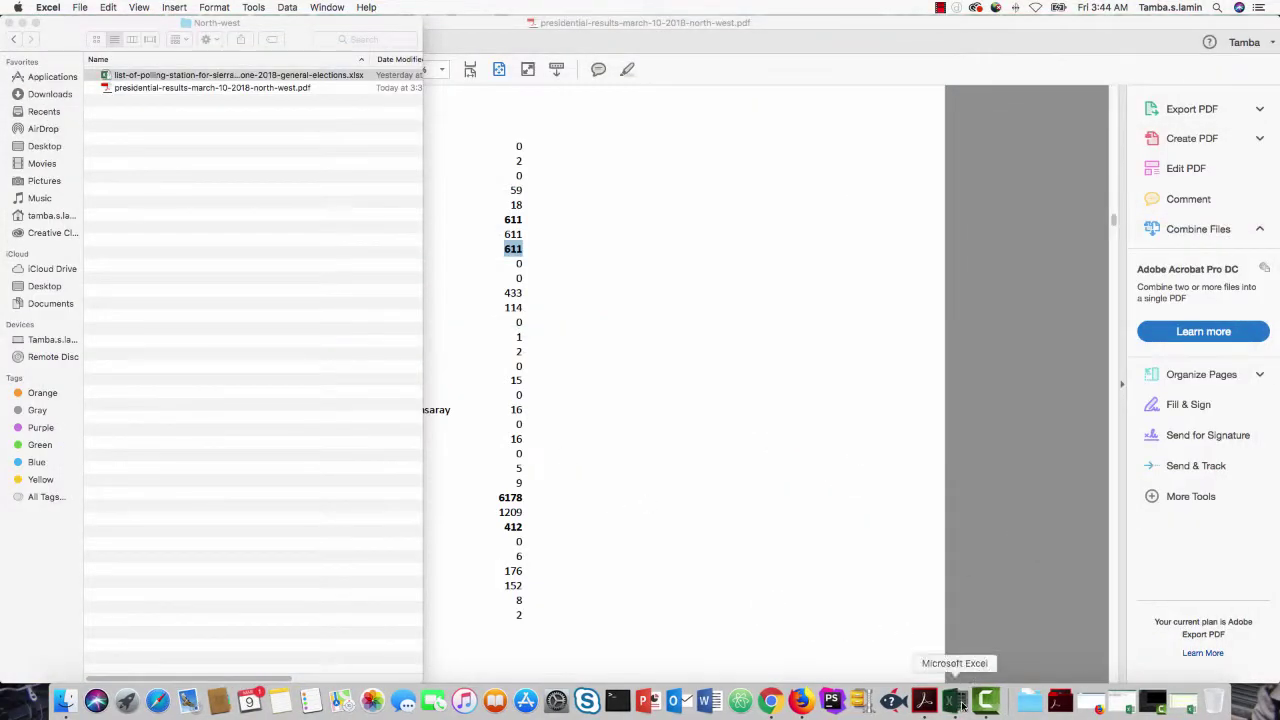
pyautogui.rightClick(954, 702)
pyautogui.click(990, 560)
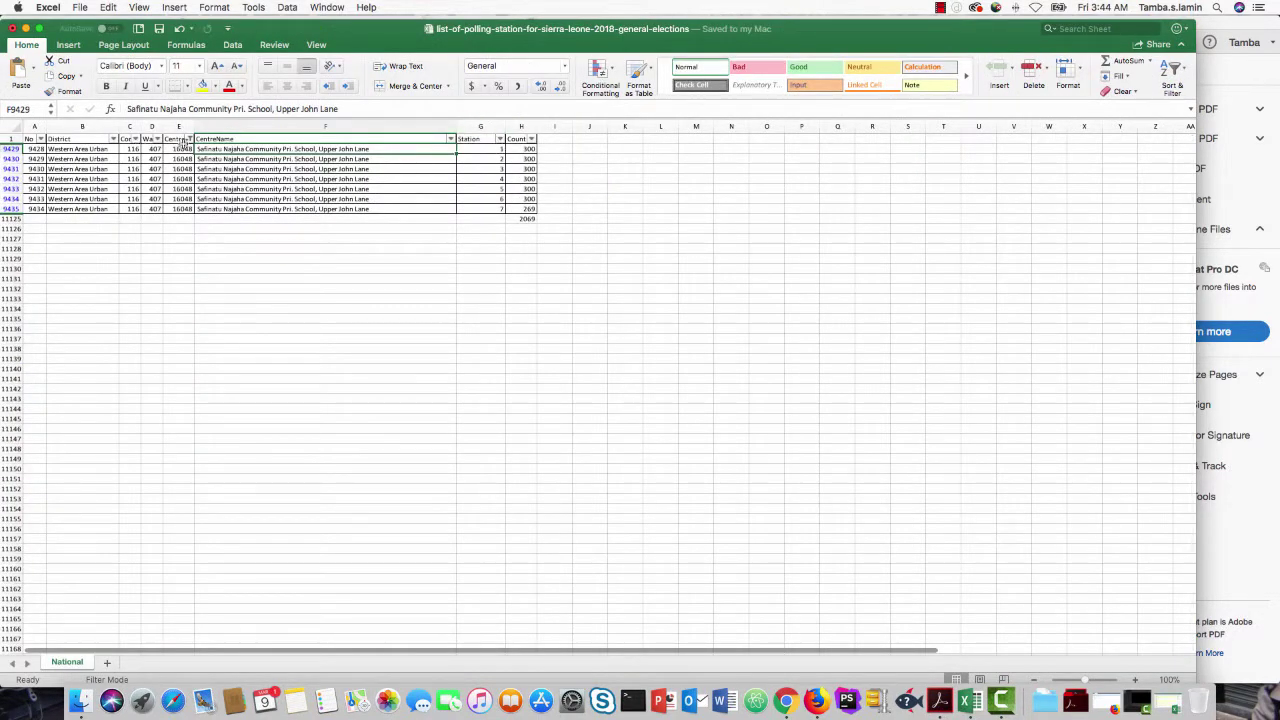
# Step: Clear the Centreid filter on 16048 so all stations list again, then return to Acrobat Reader
pyautogui.click(188, 139)
pyautogui.click(250, 323)
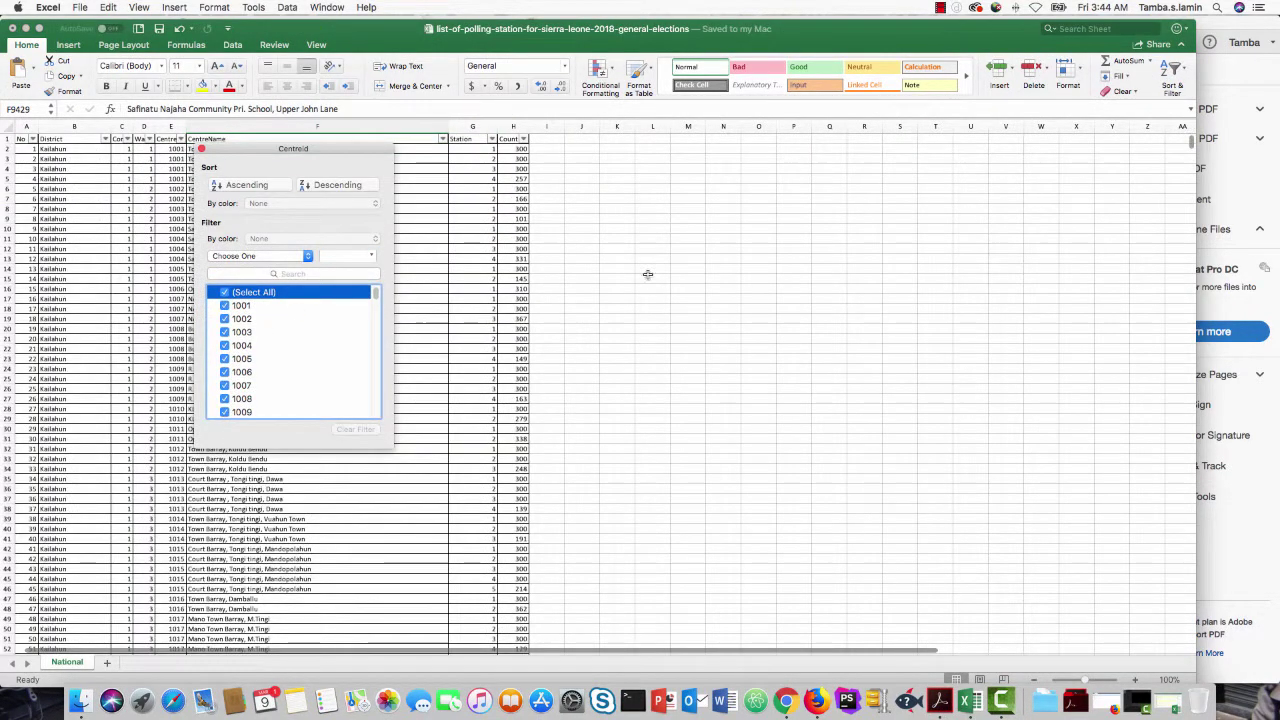
pyautogui.click(648, 274)
pyautogui.scroll(-3, 287, 322)
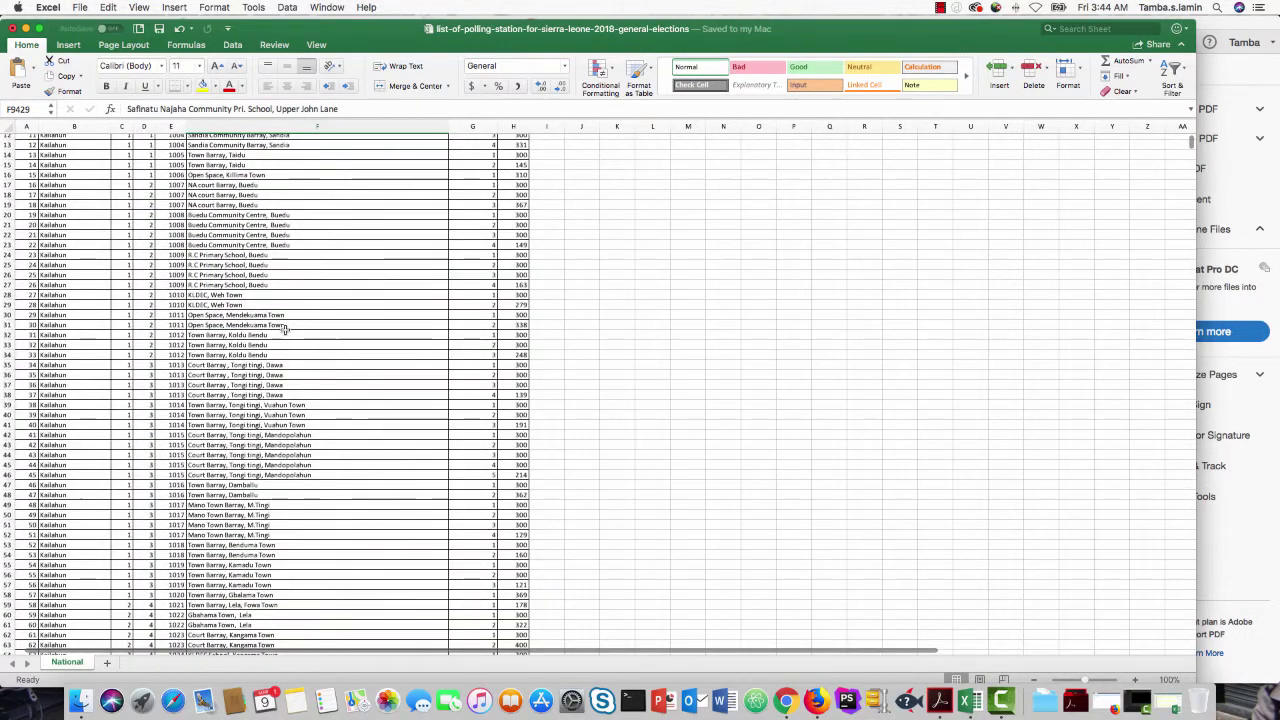
pyautogui.scroll(3, 287, 330)
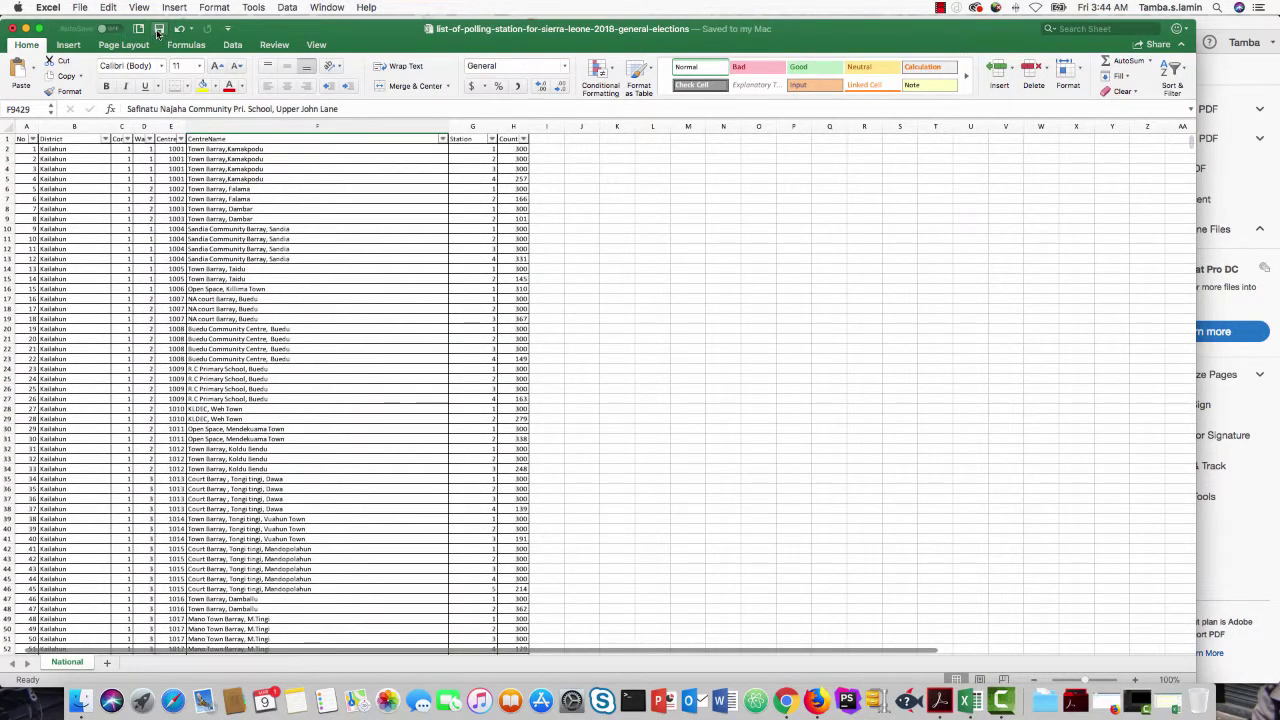
pyautogui.scroll(-2, 364, 360)
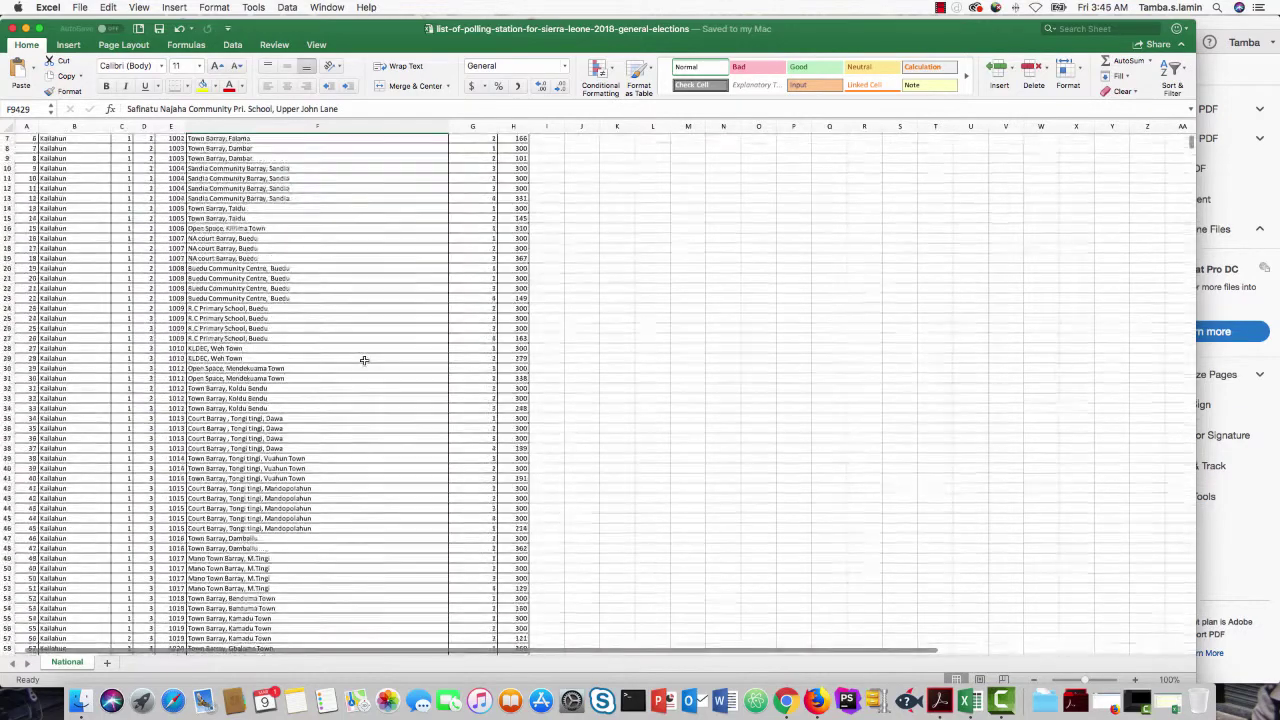
pyautogui.scroll(2, 364, 360)
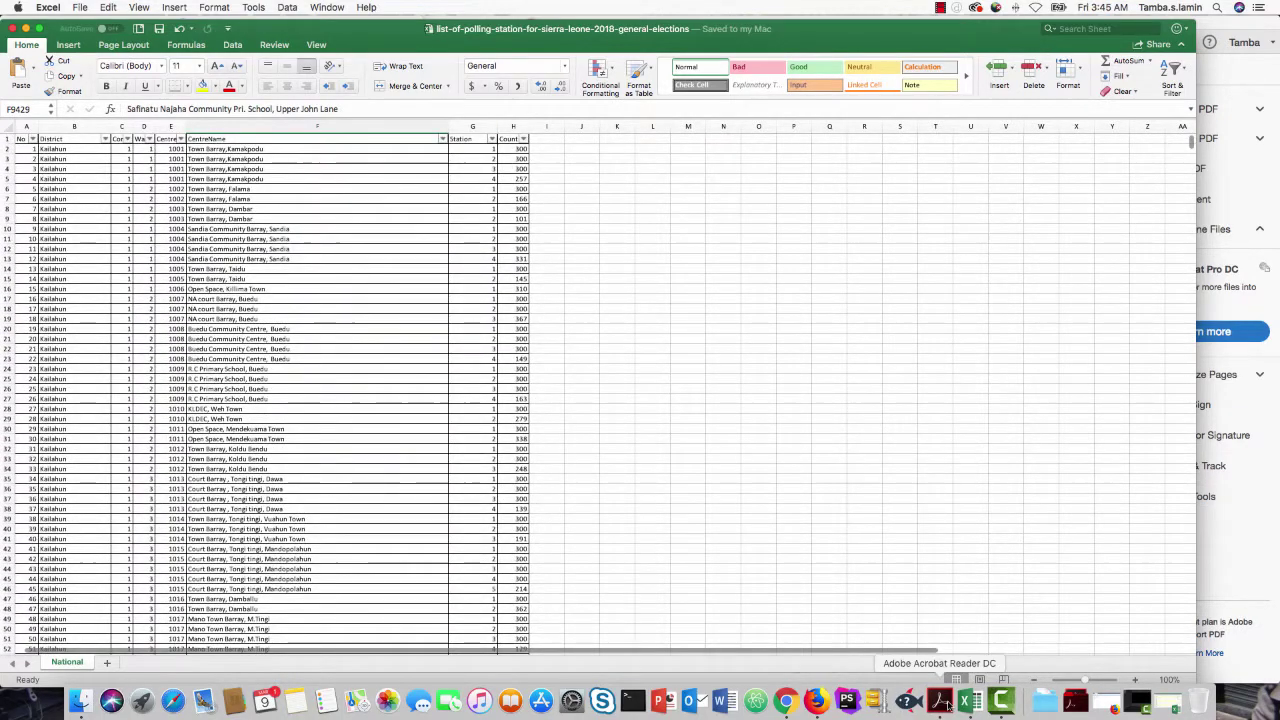
pyautogui.click(940, 703)
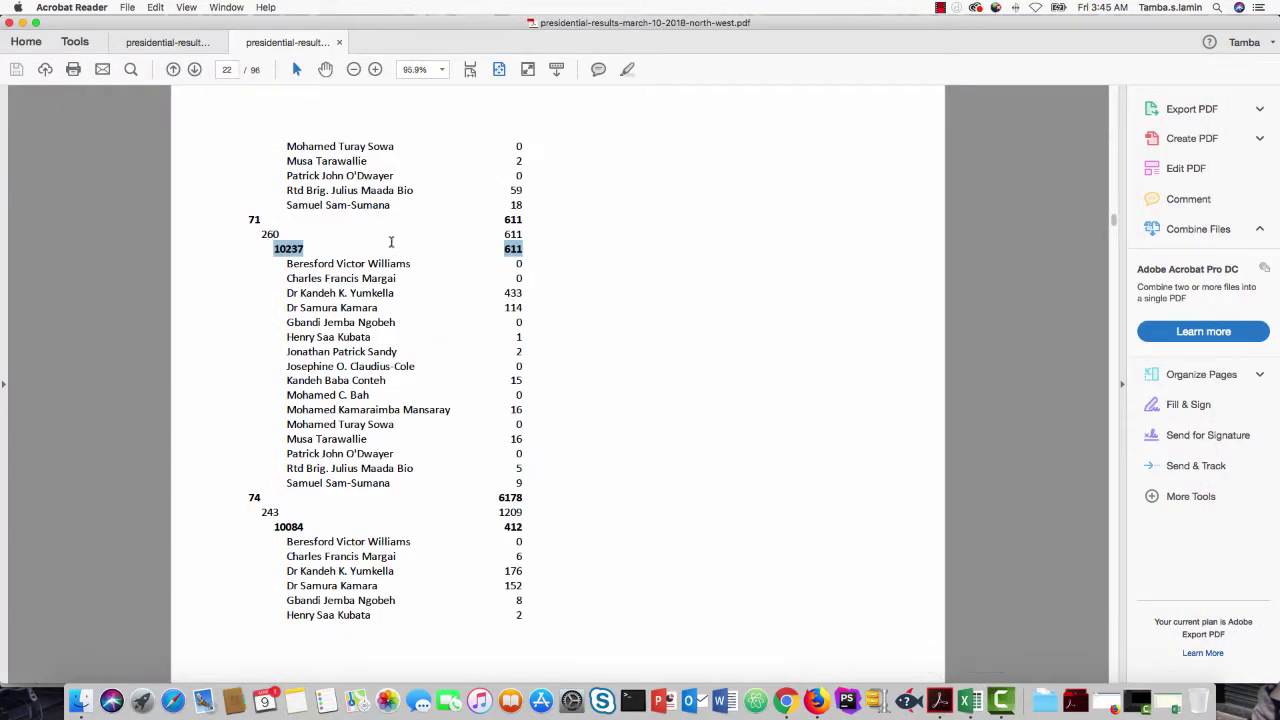
# Step: Copy centre number 10237 from page 22 of the PDF and switch to the Excel workbook
pyautogui.click(304, 252)
pyautogui.moveTo(285, 249); pyautogui.dragTo(298, 249)
pyautogui.click(290, 240)
pyautogui.doubleClick(288, 248)
pyautogui.rightClick(297, 257)
pyautogui.click(319, 255)
pyautogui.click(969, 700)
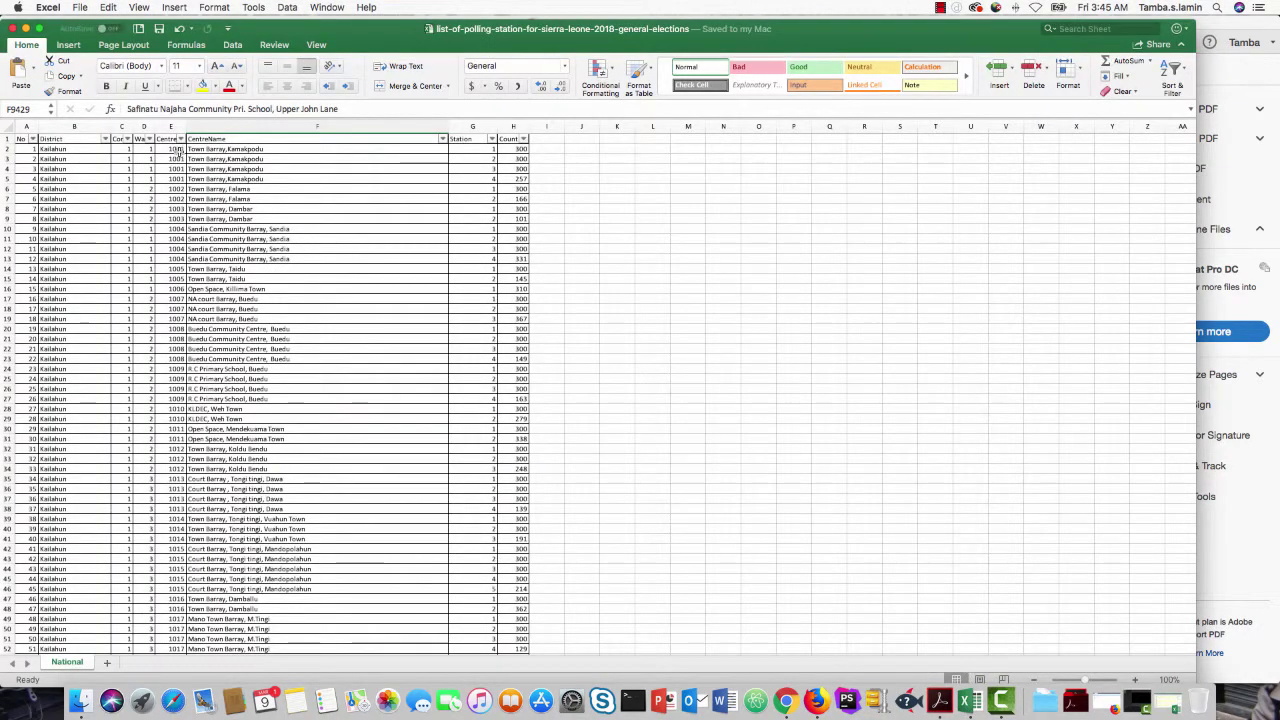
# Step: Widen Centreid, filter it to 10237, and select the three station rows 5774–5776
pyautogui.moveTo(186, 130); pyautogui.dragTo(120, 128)
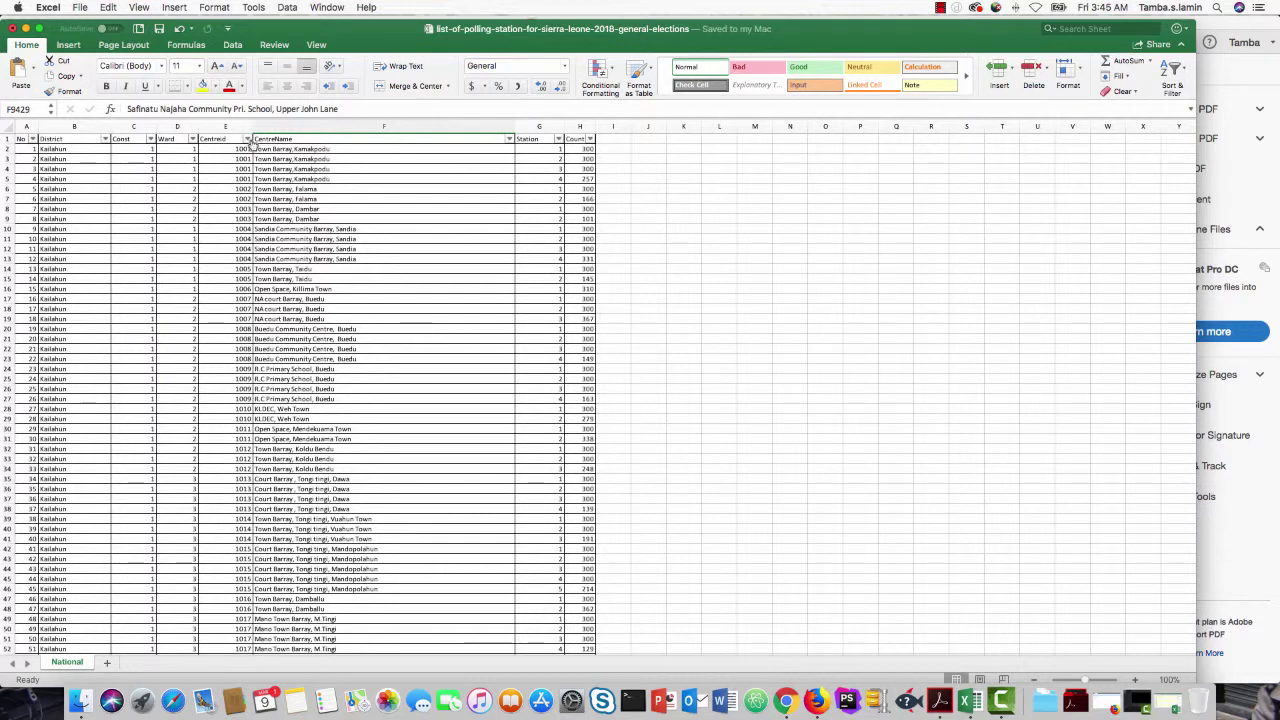
pyautogui.click(247, 139)
pyautogui.click(305, 276)
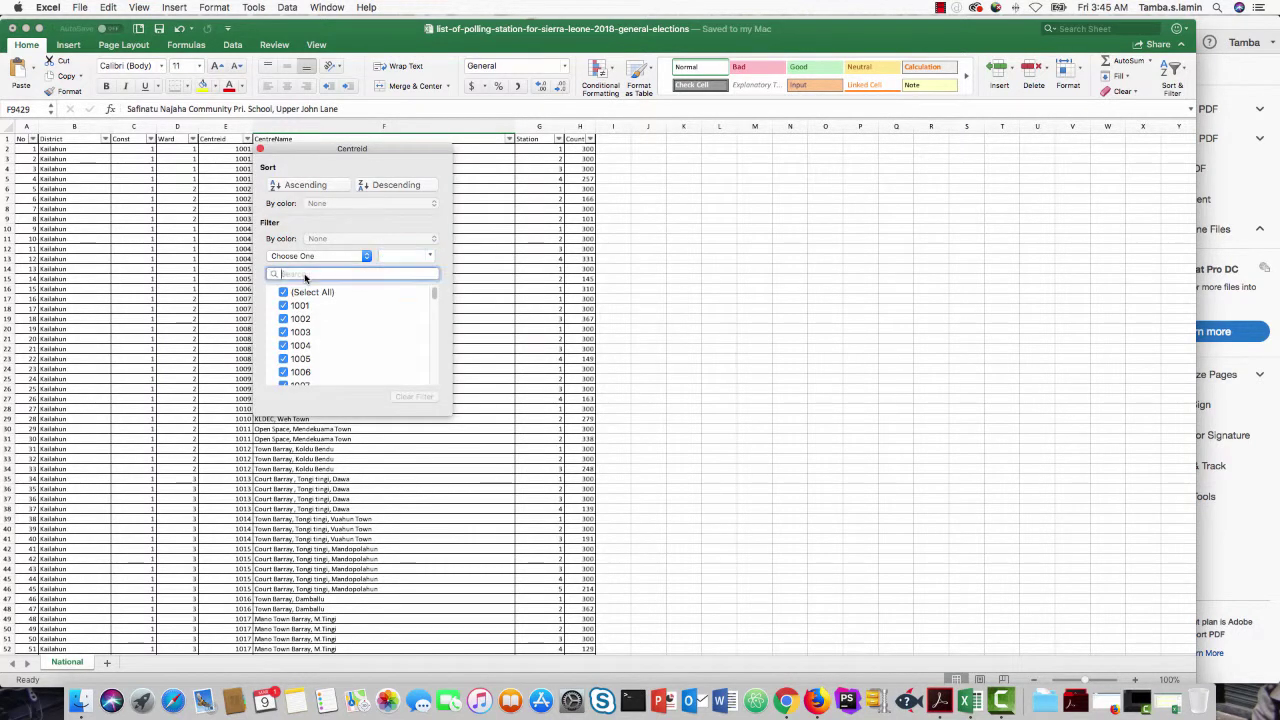
pyautogui.write('10237')
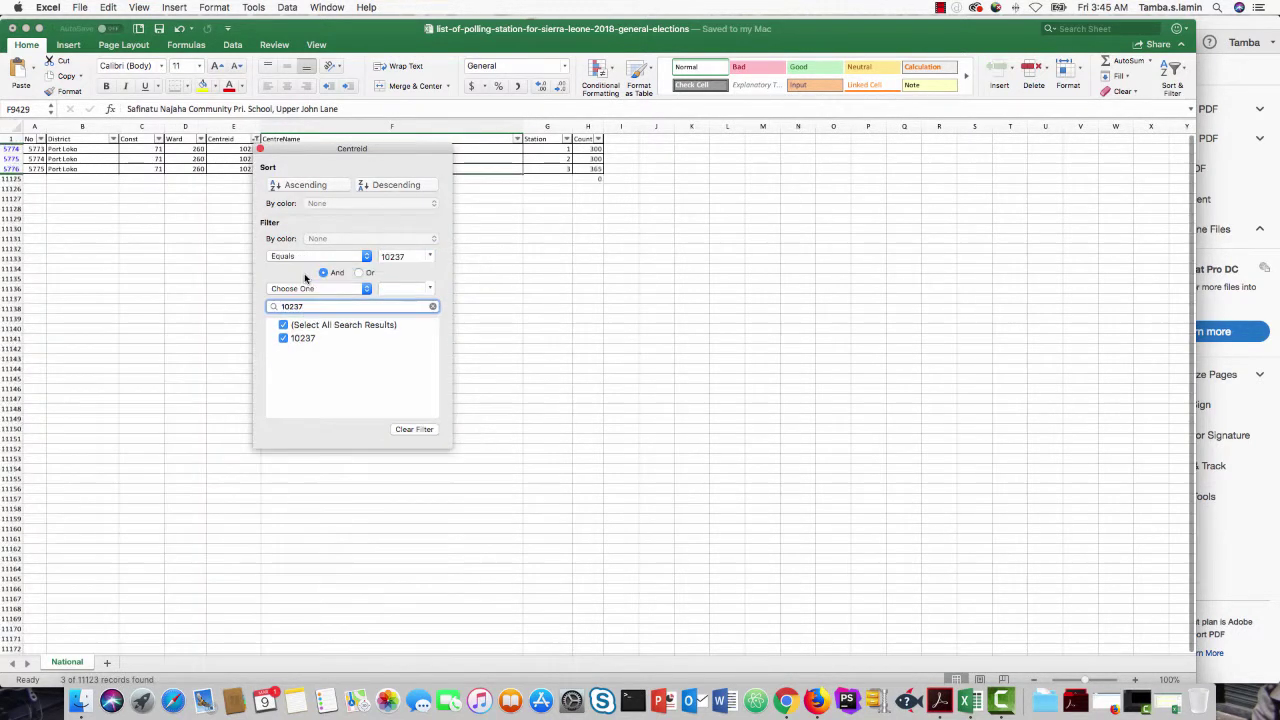
pyautogui.click(157, 263)
pyautogui.moveTo(15, 165); pyautogui.dragTo(14, 150)
pyautogui.moveTo(10, 148); pyautogui.dragTo(10, 168)
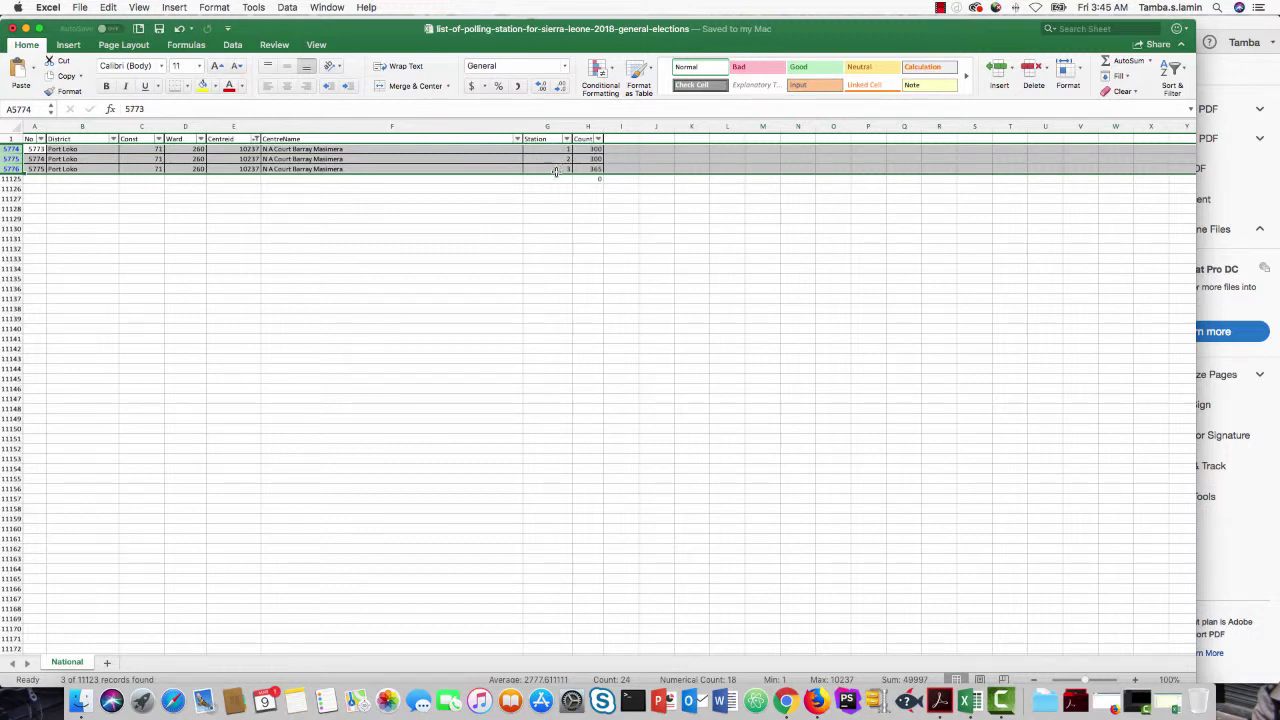
# Step: Check row 5774's centre name, Centreid, Ward, Const and District values
pyautogui.click(346, 149)
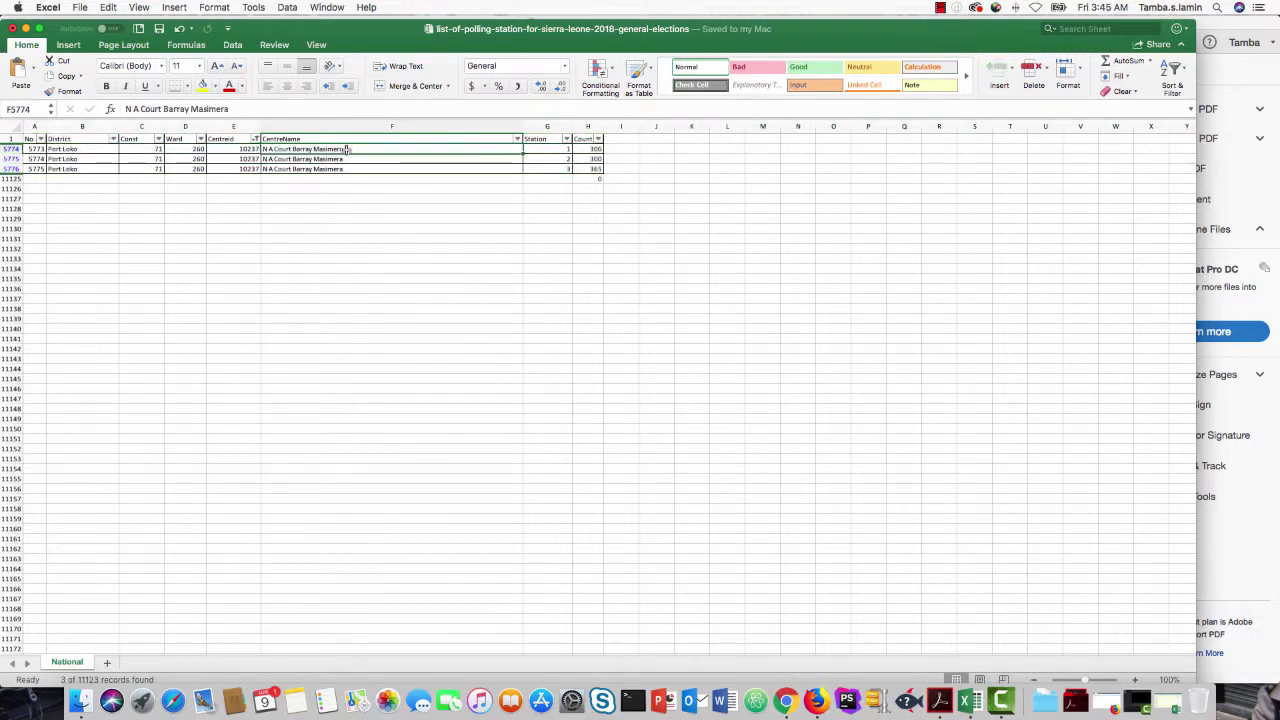
pyautogui.doubleClick(345, 149)
pyautogui.doubleClick(245, 150)
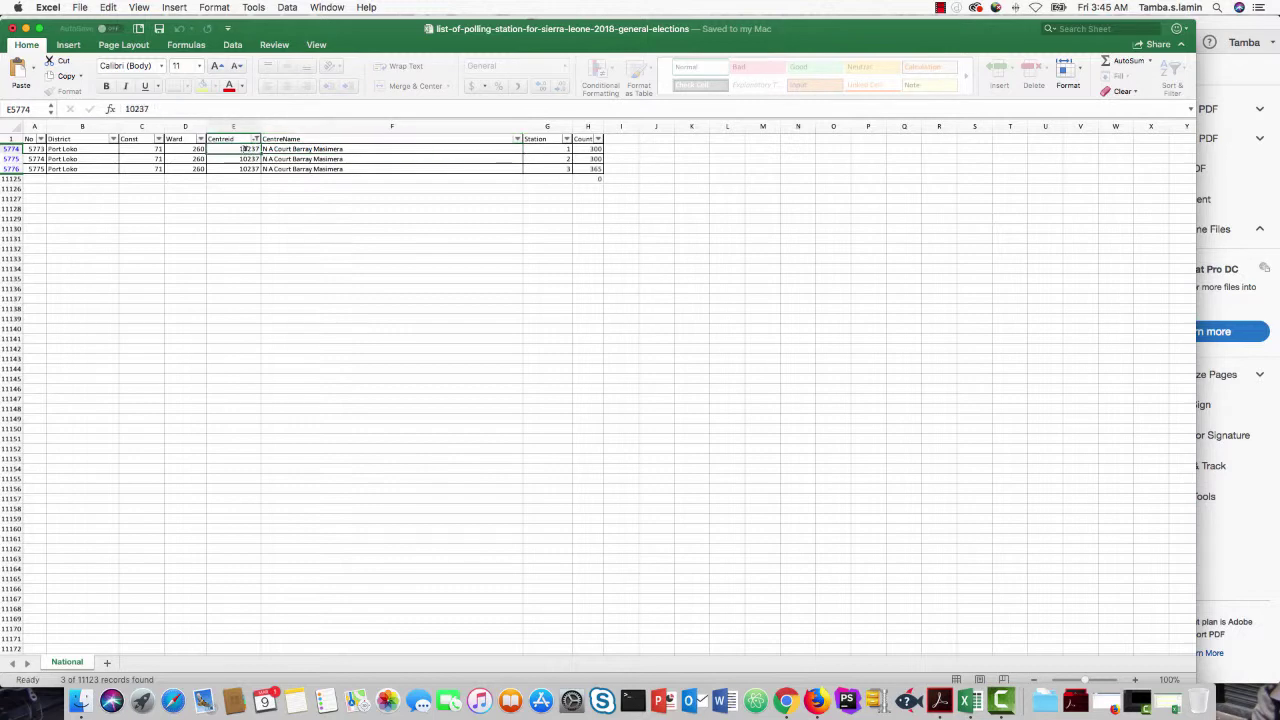
pyautogui.doubleClick(171, 149)
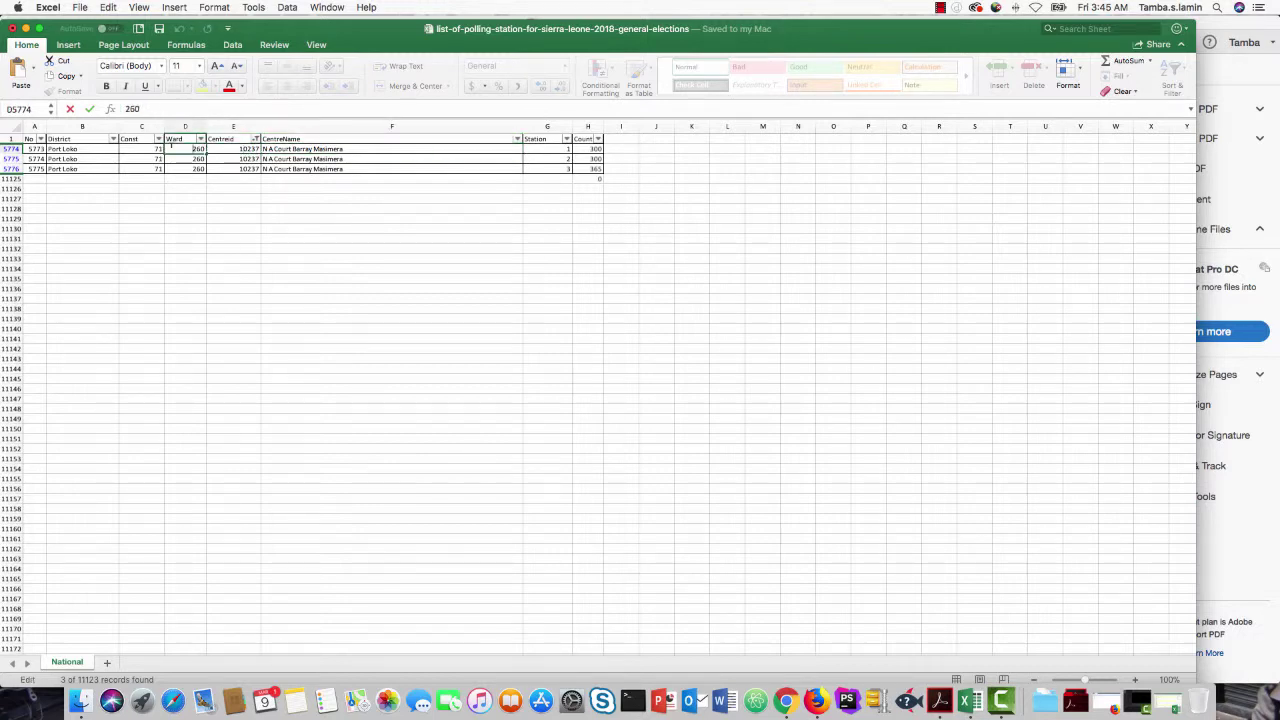
pyautogui.doubleClick(152, 149)
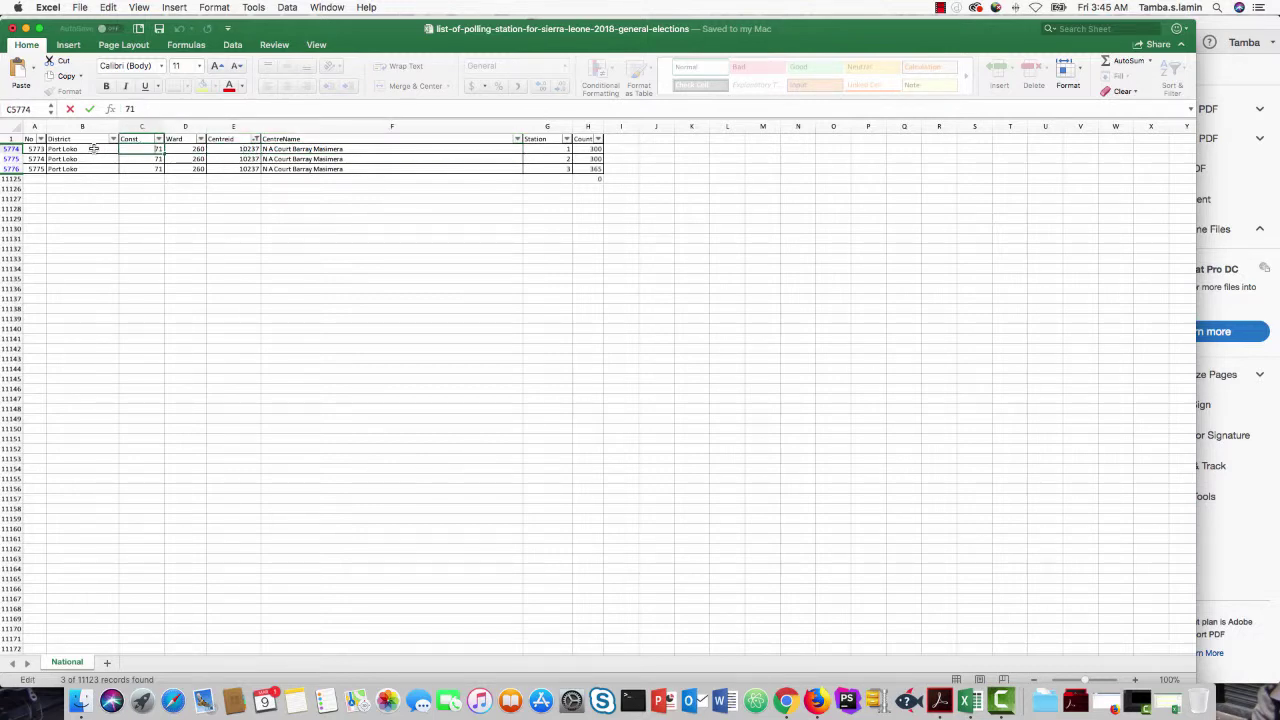
pyautogui.doubleClick(92, 148)
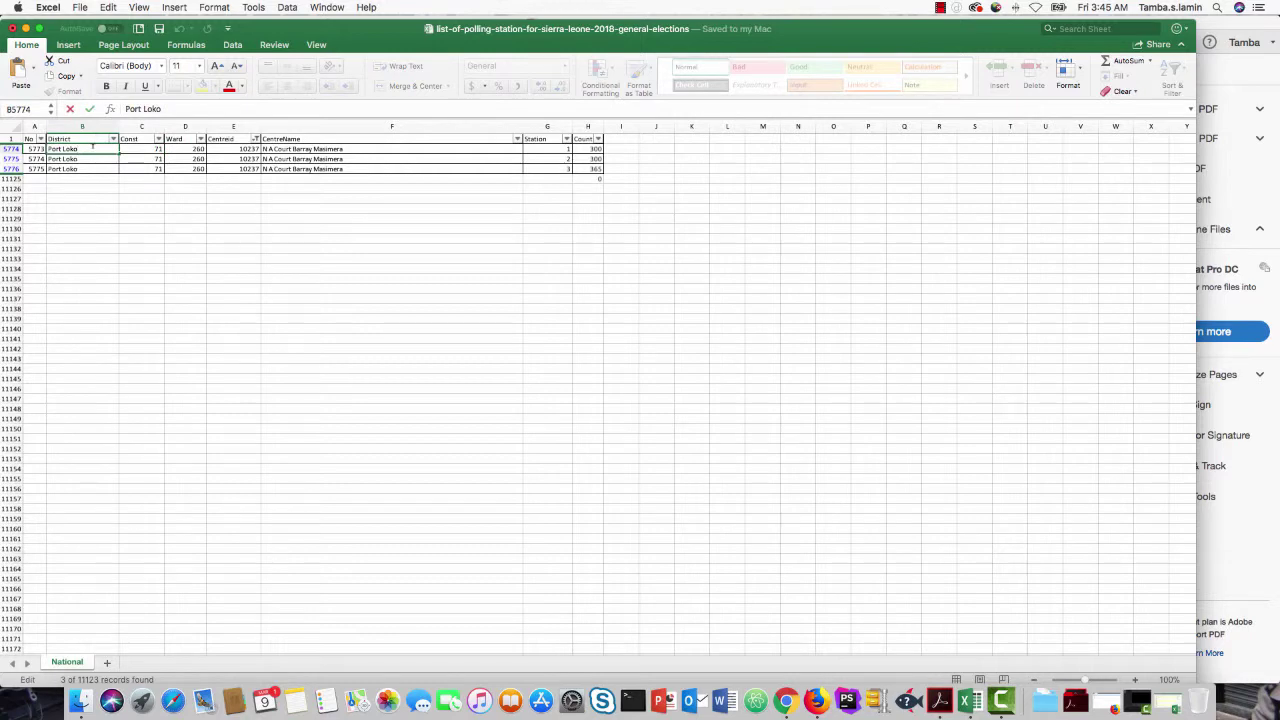
# Step: AutoSum the three station counts (300, 300, 365) into a 965 SUBTOTAL below them
pyautogui.moveTo(603, 130); pyautogui.dragTo(615, 130)
pyautogui.click(584, 149)
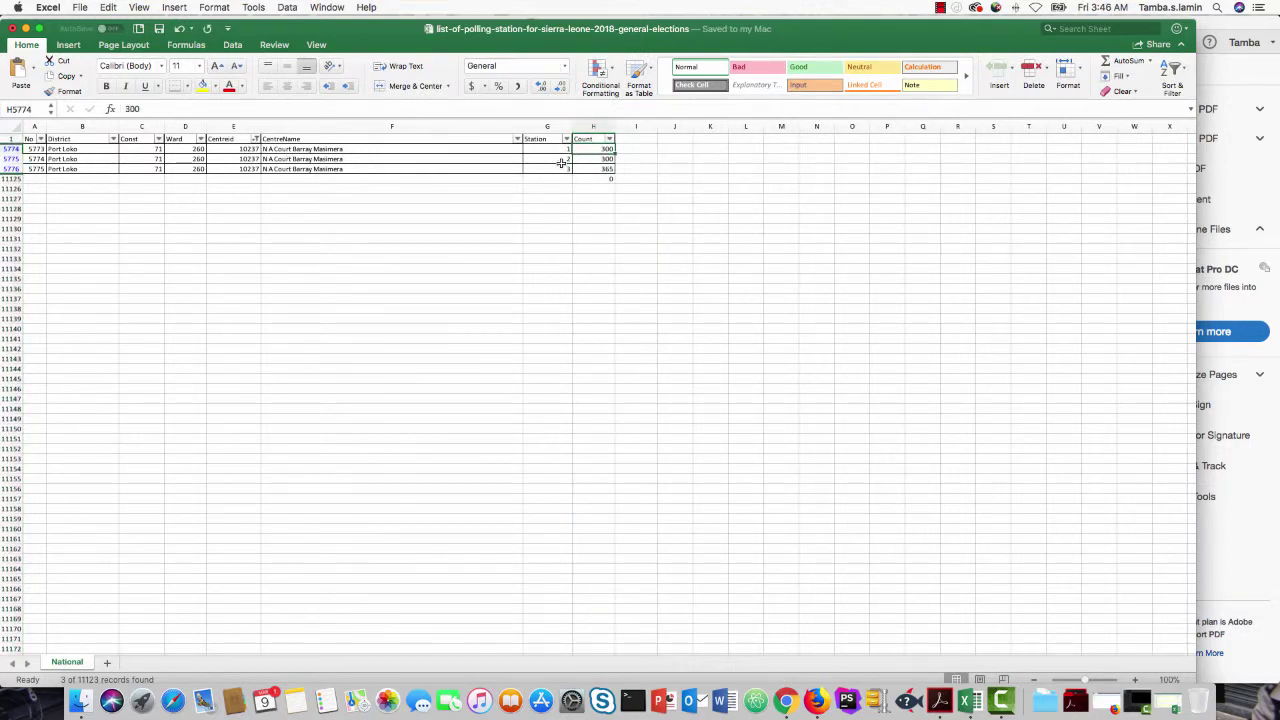
pyautogui.moveTo(597, 150); pyautogui.dragTo(596, 178)
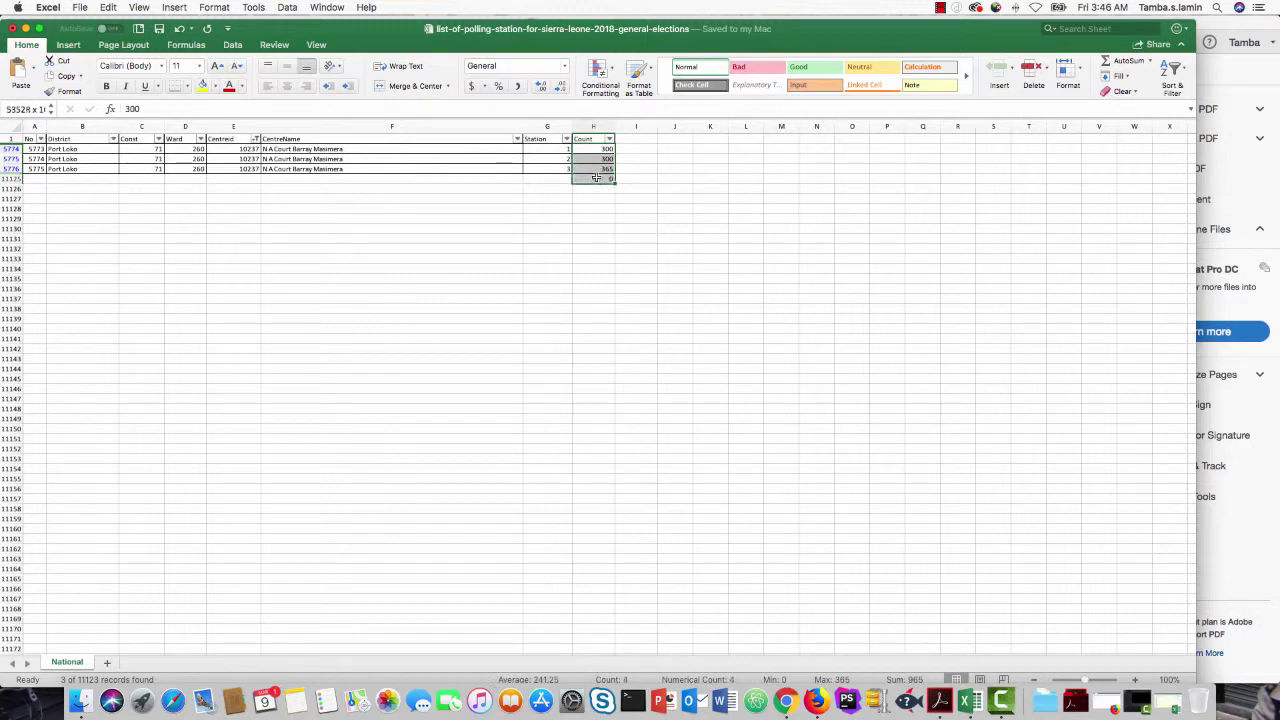
pyautogui.click(1110, 61)
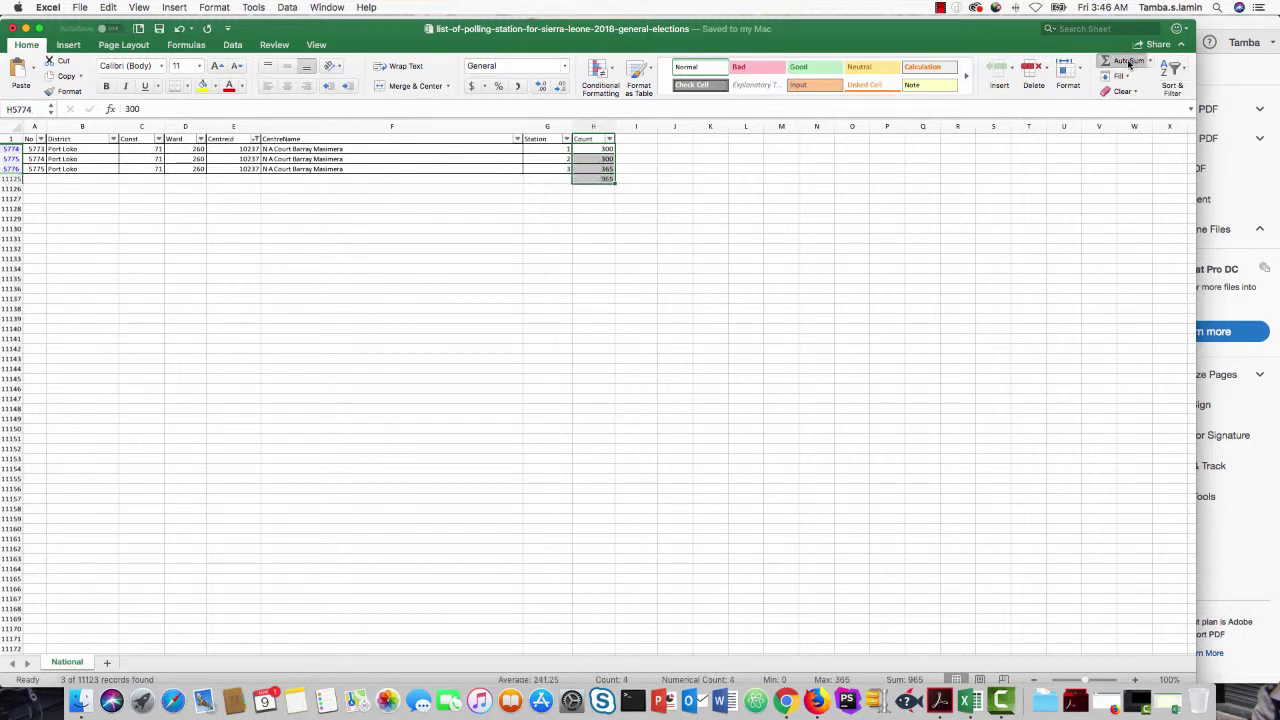
pyautogui.click(607, 178)
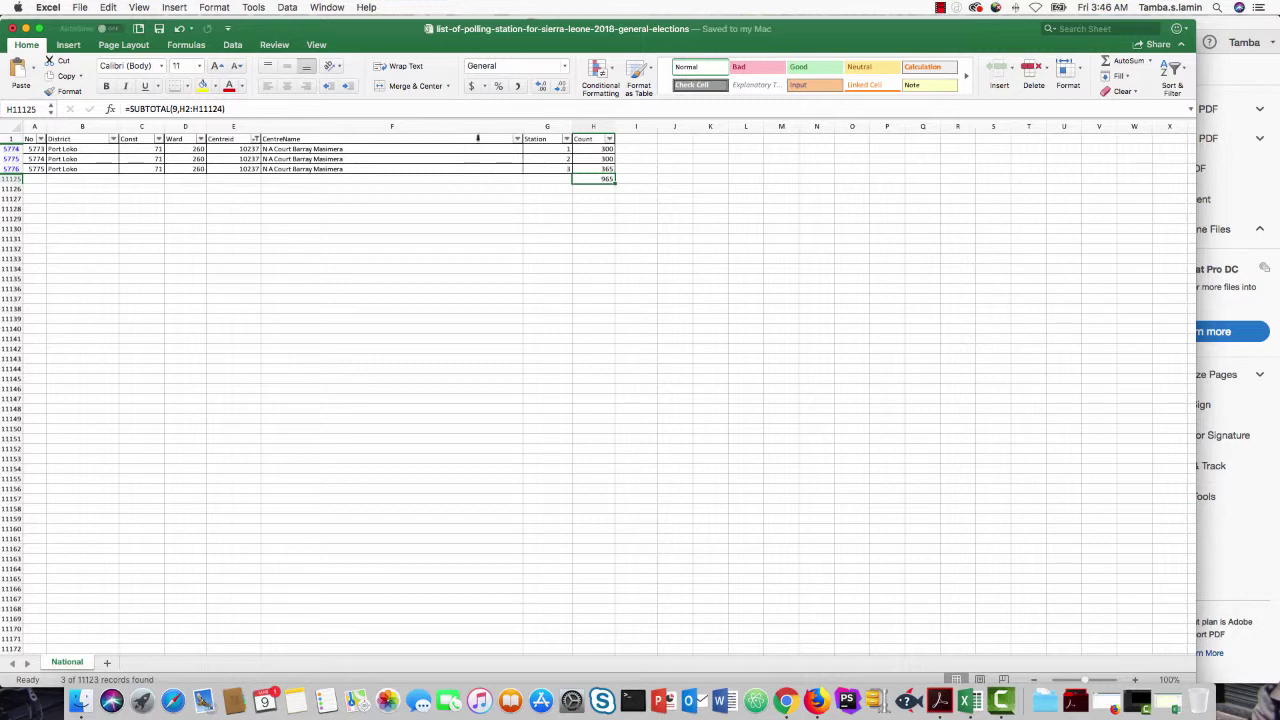
pyautogui.click(80, 705)
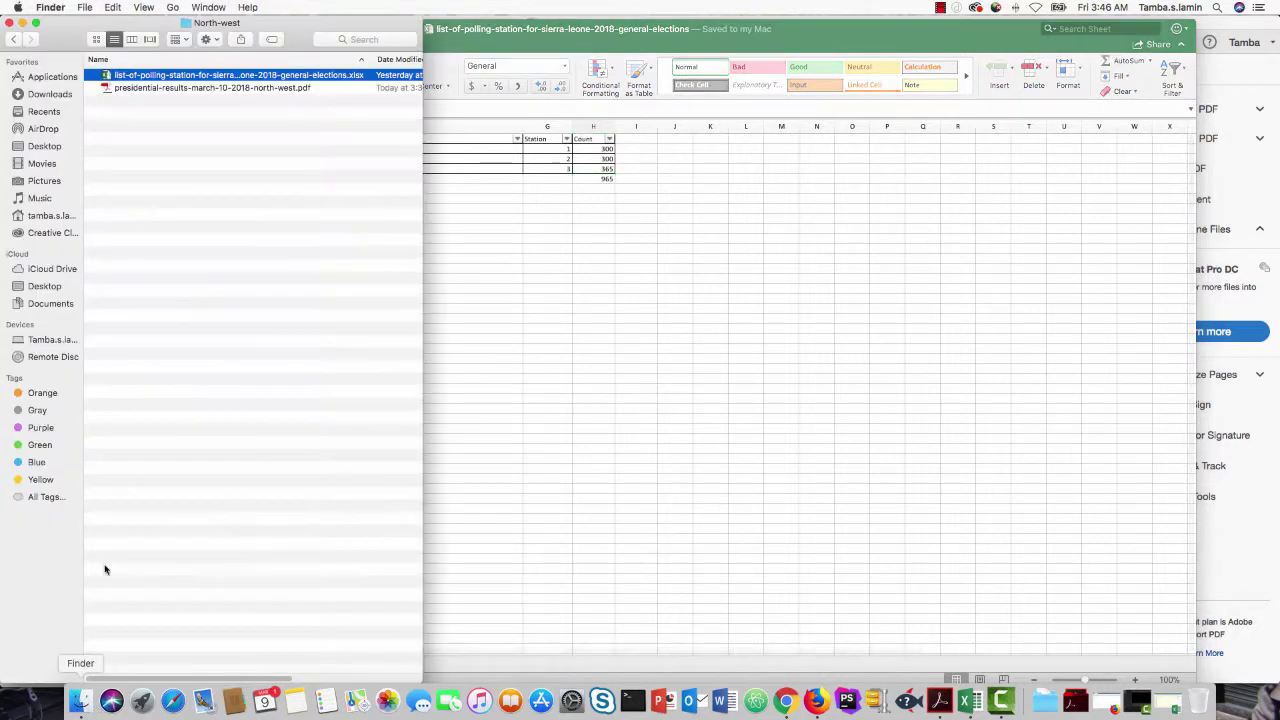
# Step: Go to the election data website's Get Involved page
pyautogui.click(941, 704)
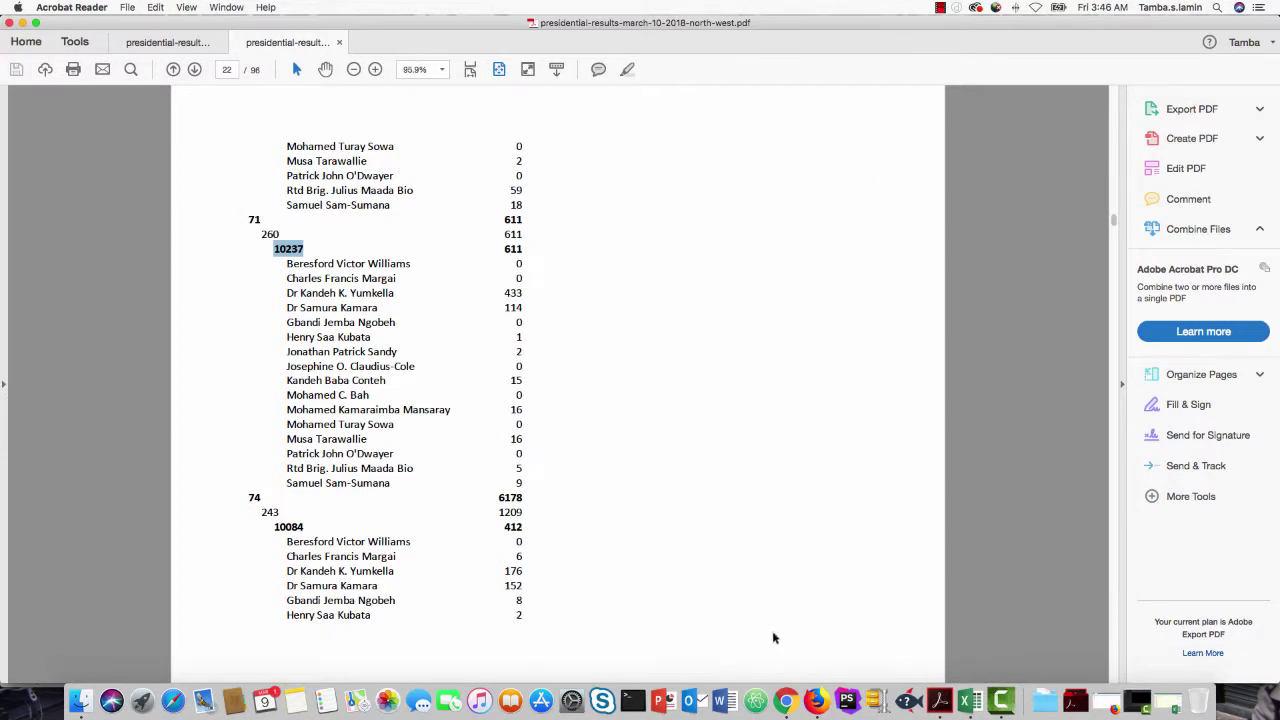
pyautogui.click(786, 703)
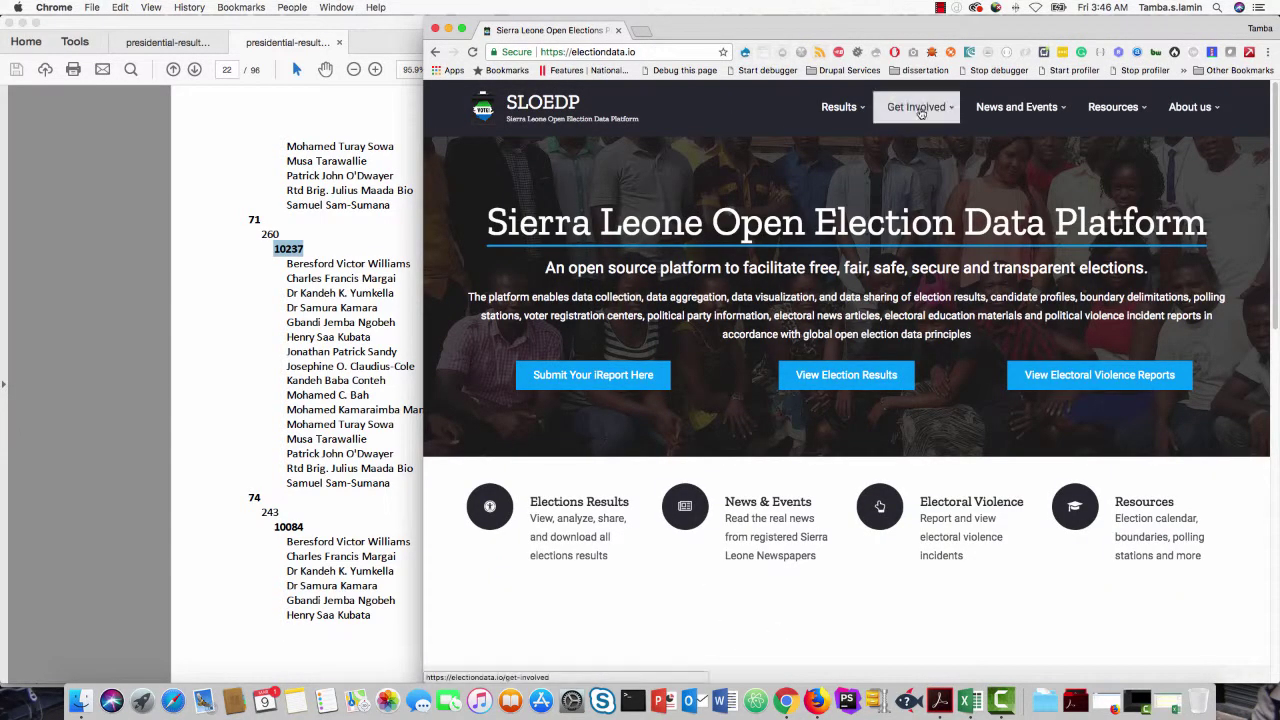
pyautogui.moveTo(921, 110)
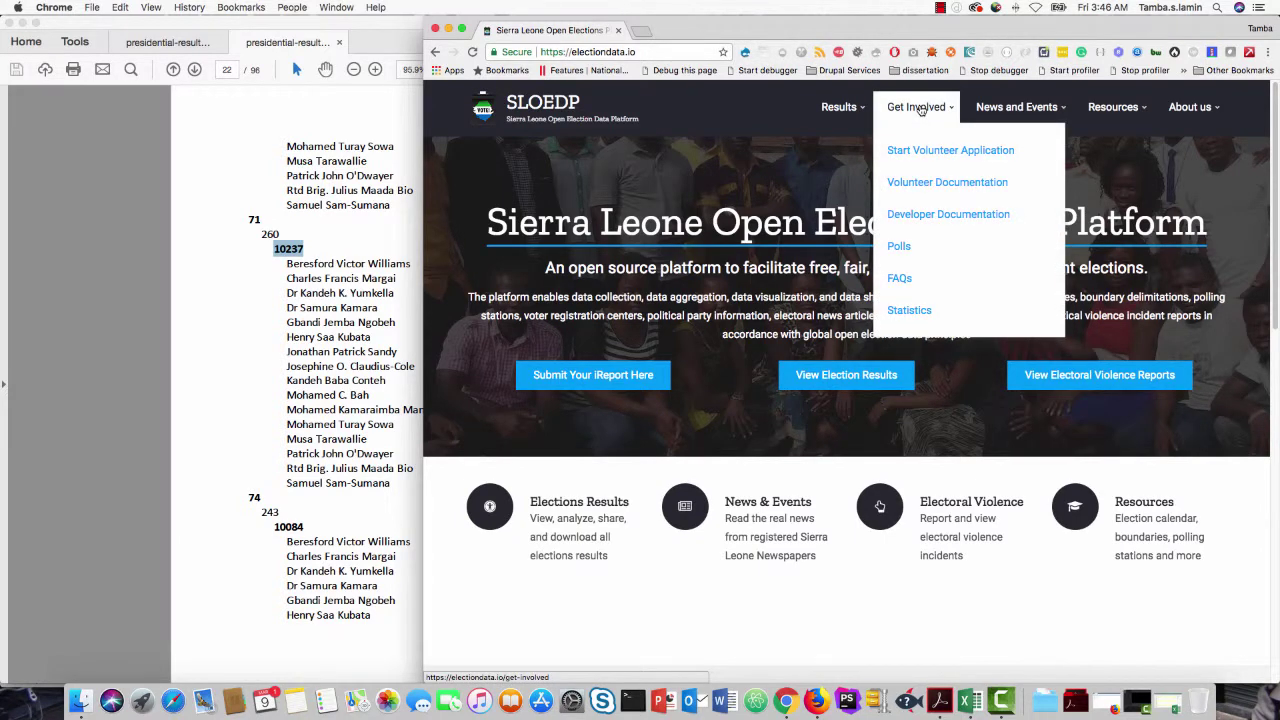
pyautogui.click(920, 108)
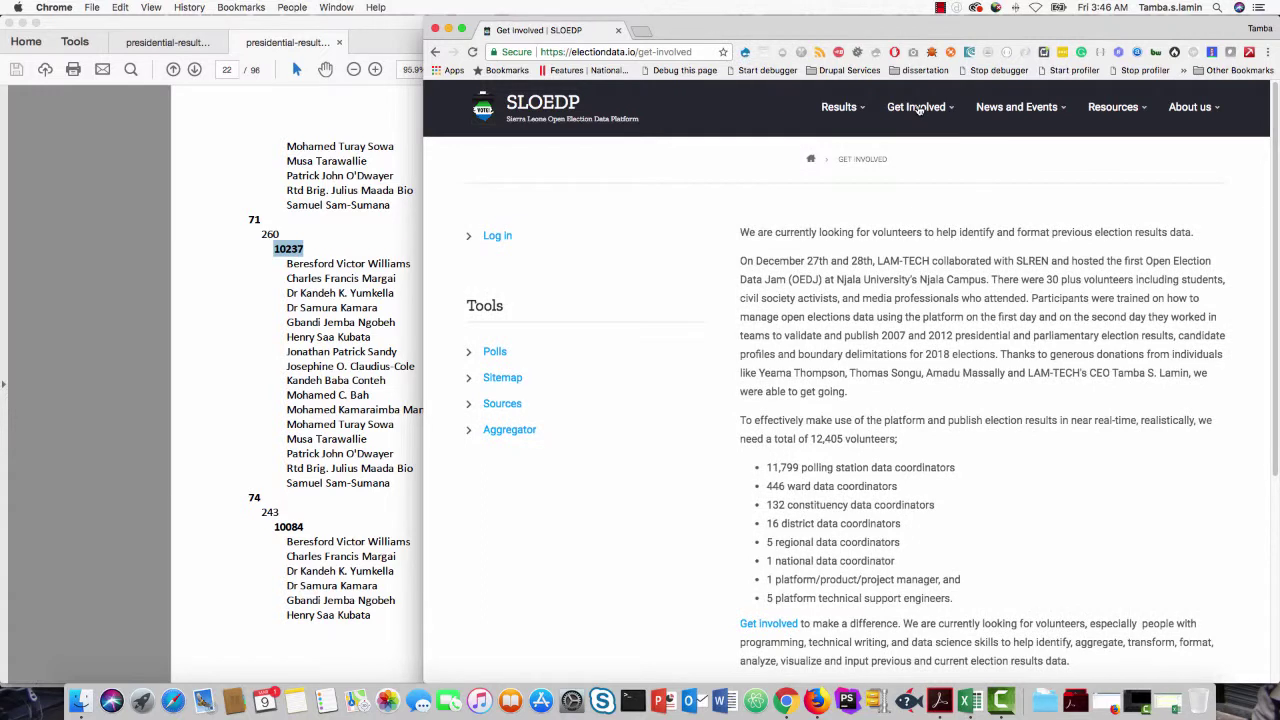
# Step: Log in with the volunteer's username and password
pyautogui.click(500, 238)
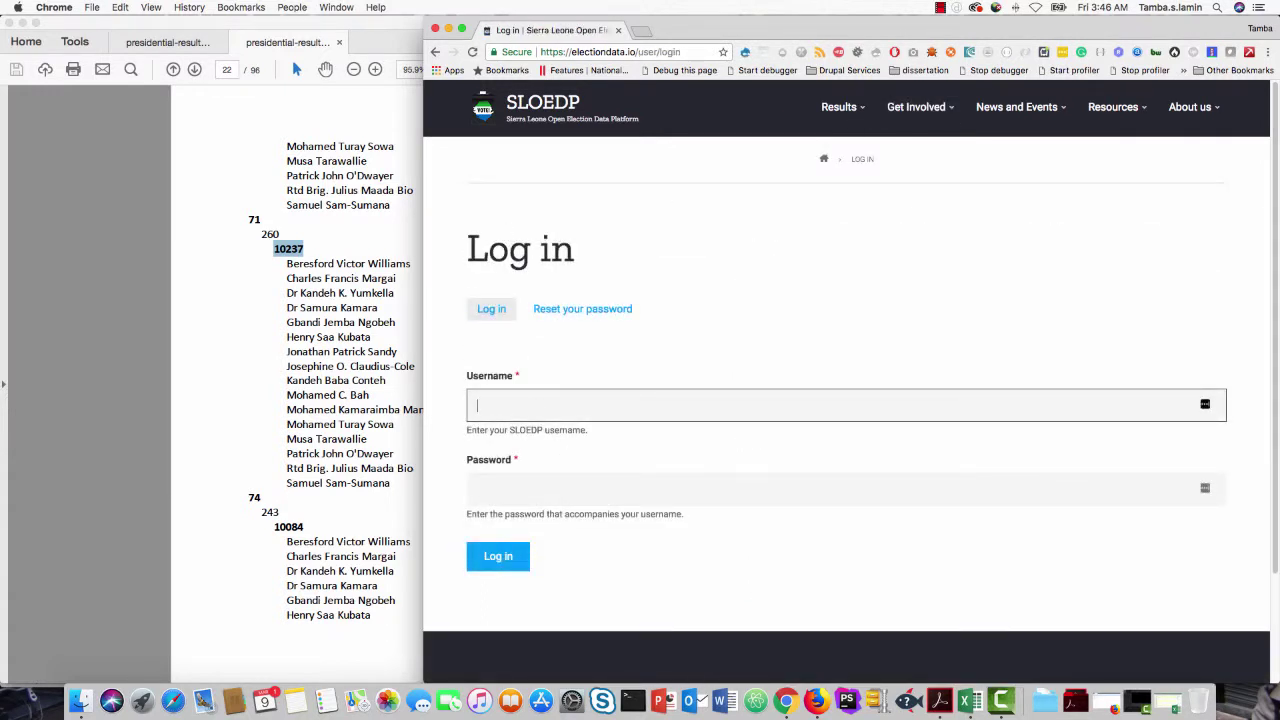
pyautogui.press('Tab')
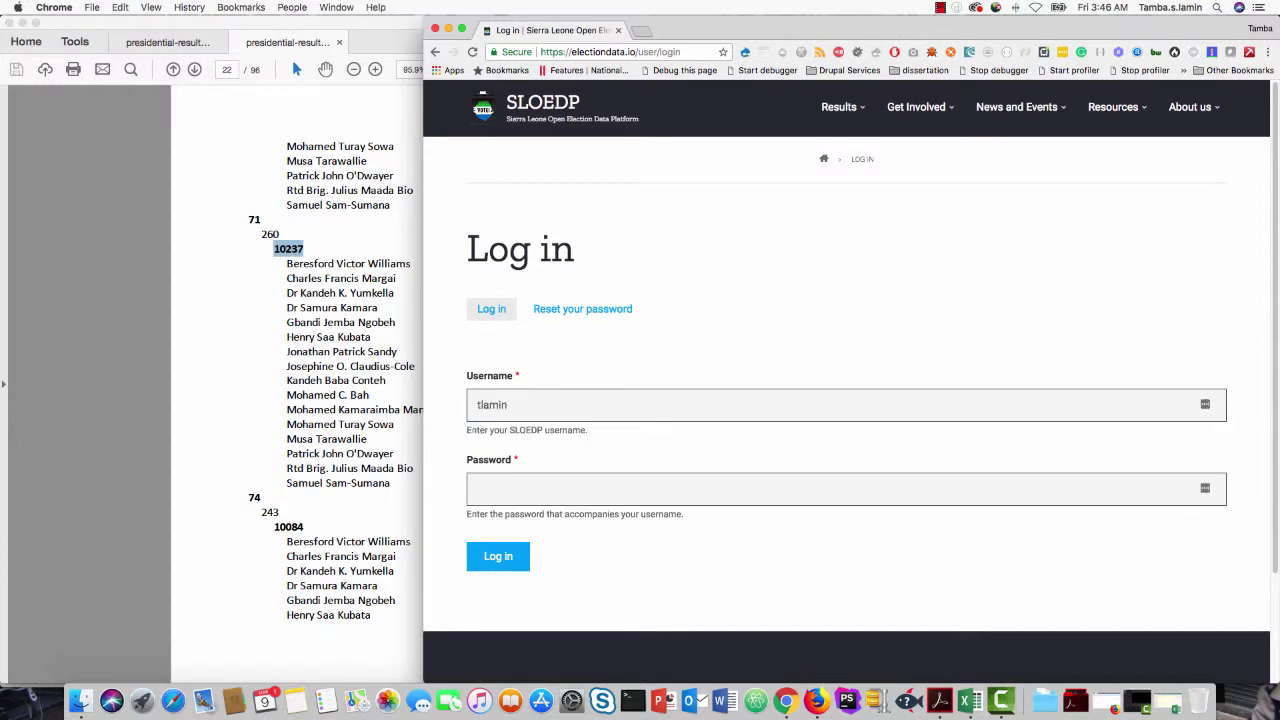
pyautogui.write('••••••')
pyautogui.press('Return')
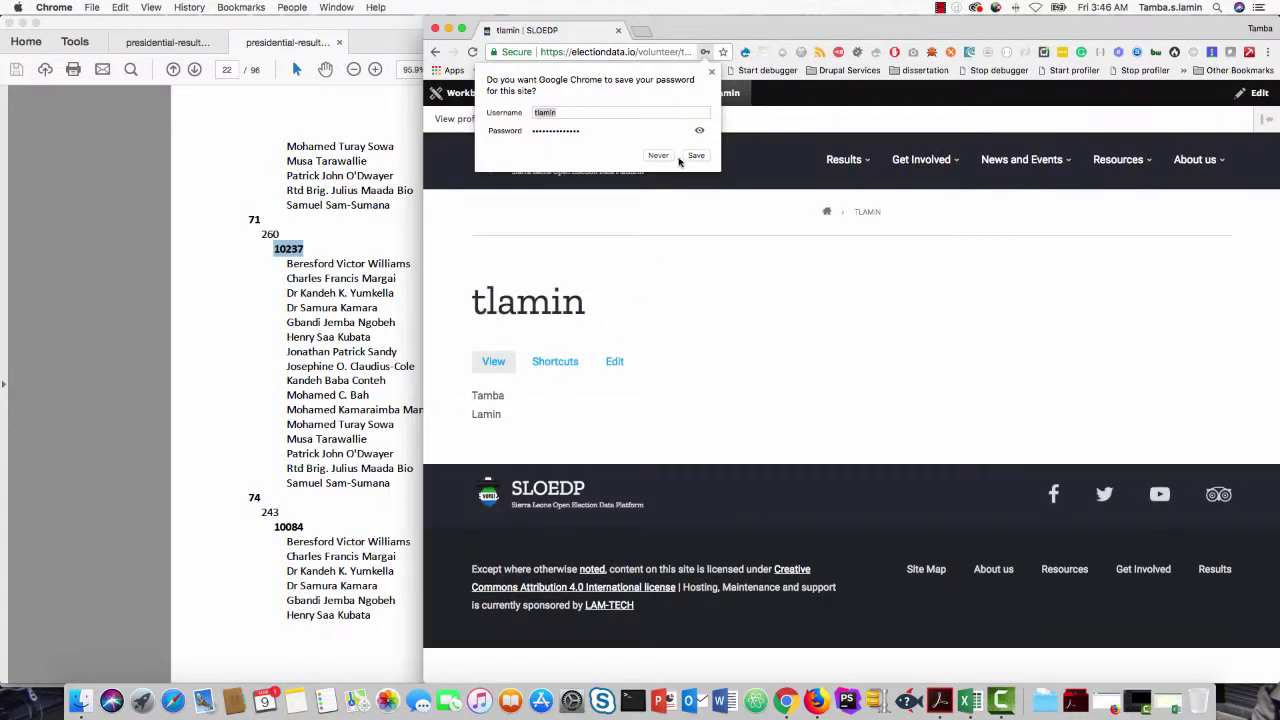
# Step: Dismiss Chrome's save-password prompt and open the Results Content list under Manage > Content
pyautogui.click(696, 155)
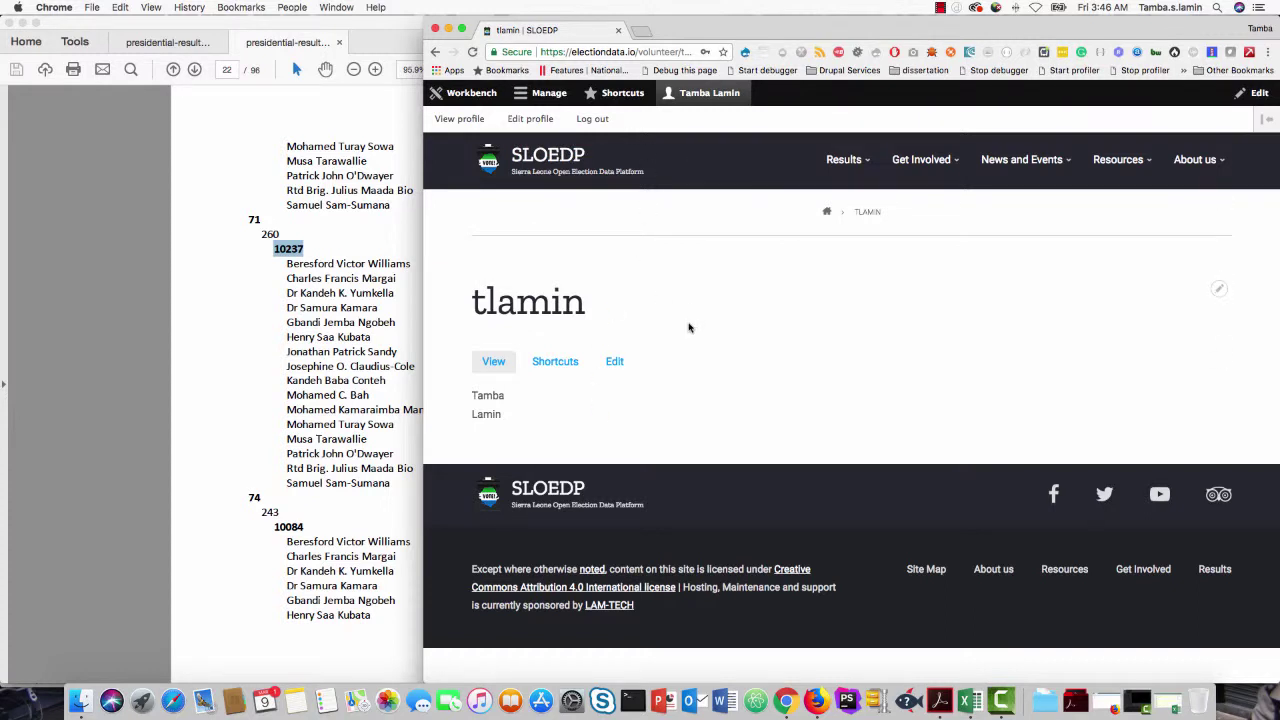
pyautogui.click(552, 94)
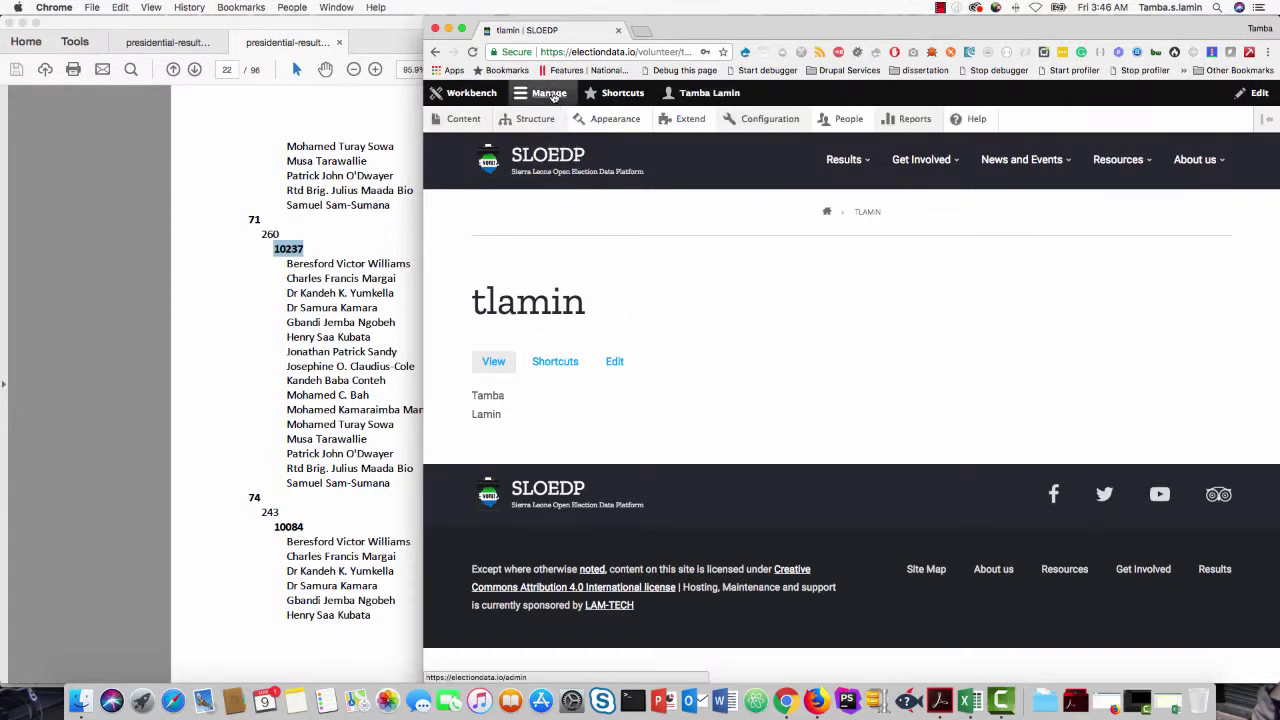
pyautogui.click(470, 120)
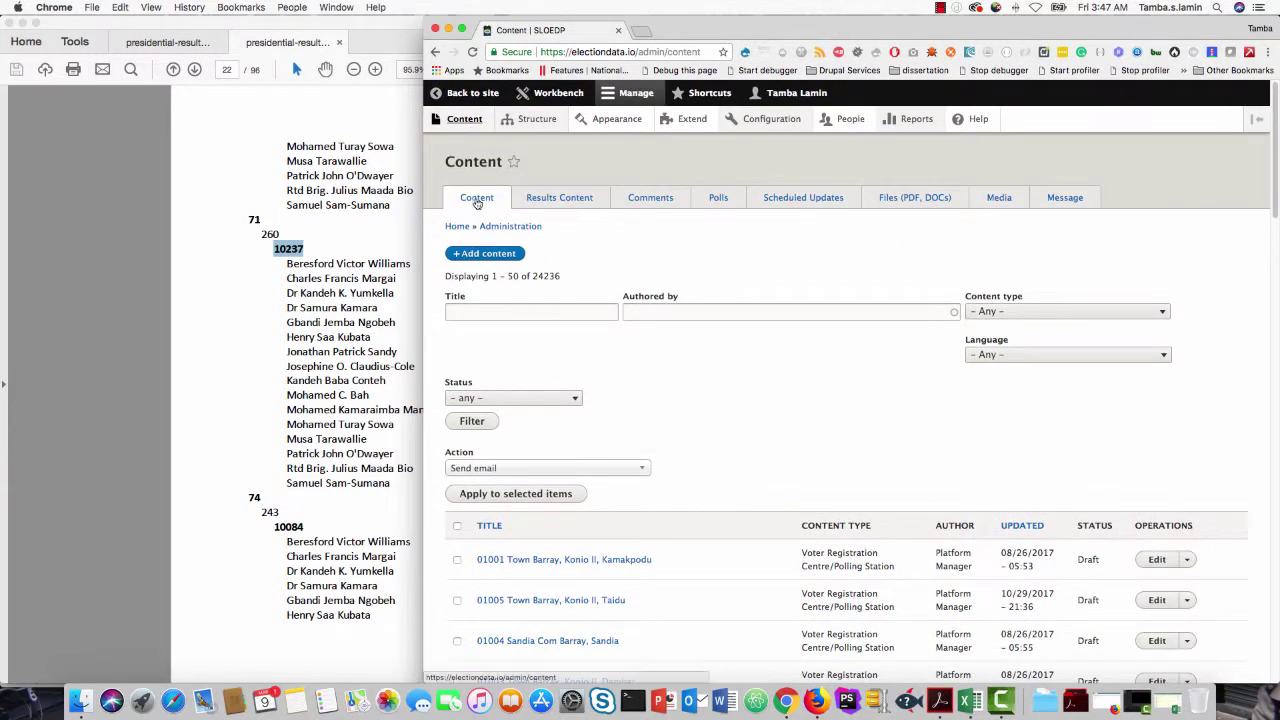
pyautogui.click(566, 201)
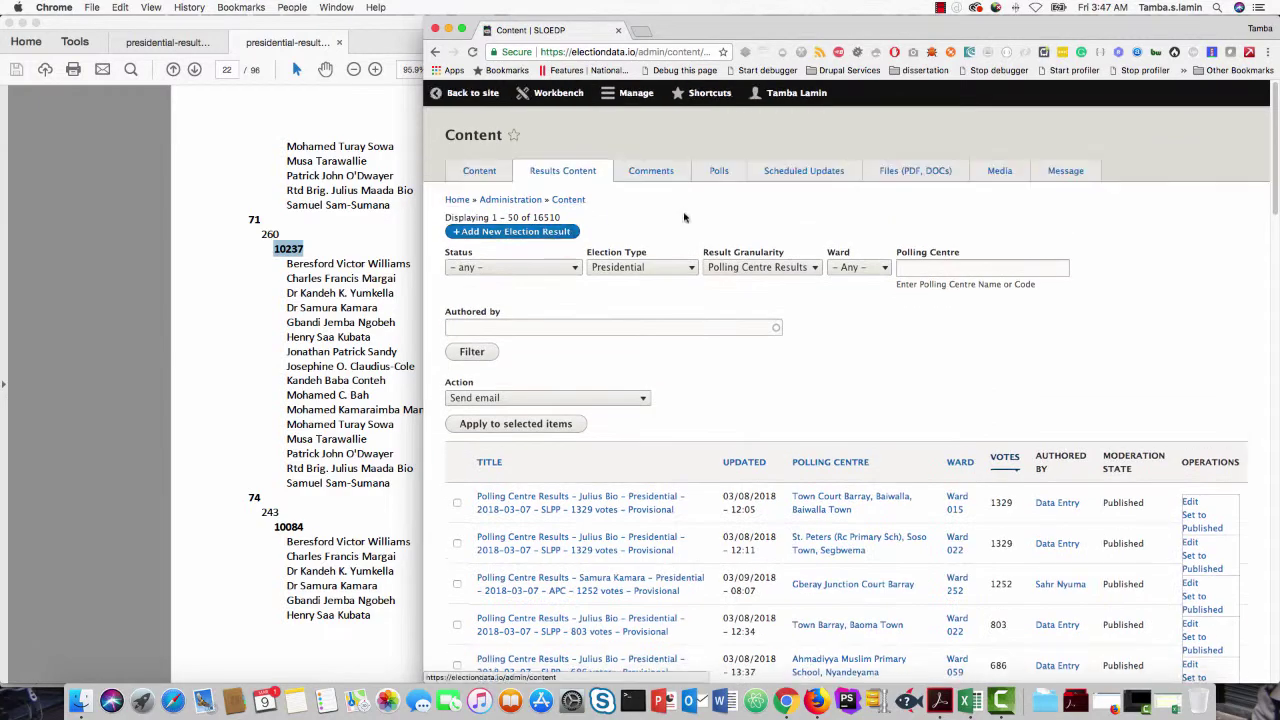
pyautogui.scroll(-5, 713, 490)
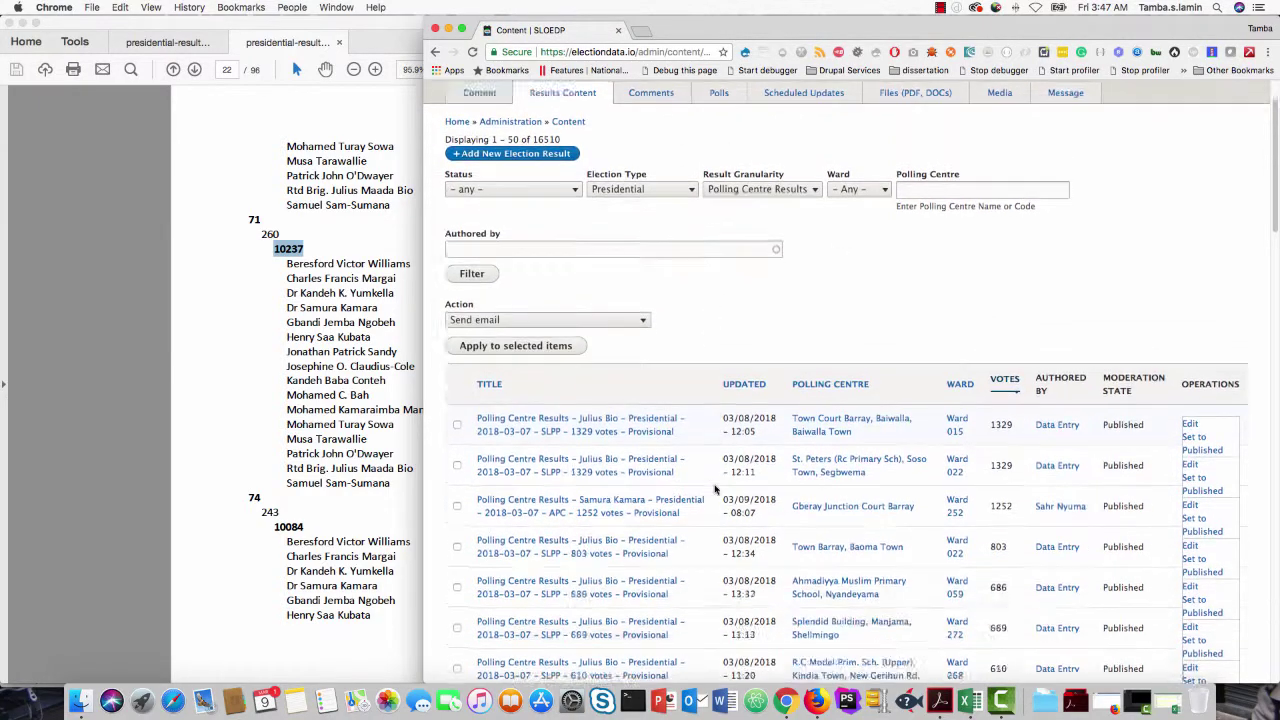
pyautogui.scroll(-3, 715, 488)
pyautogui.scroll(10, 715, 488)
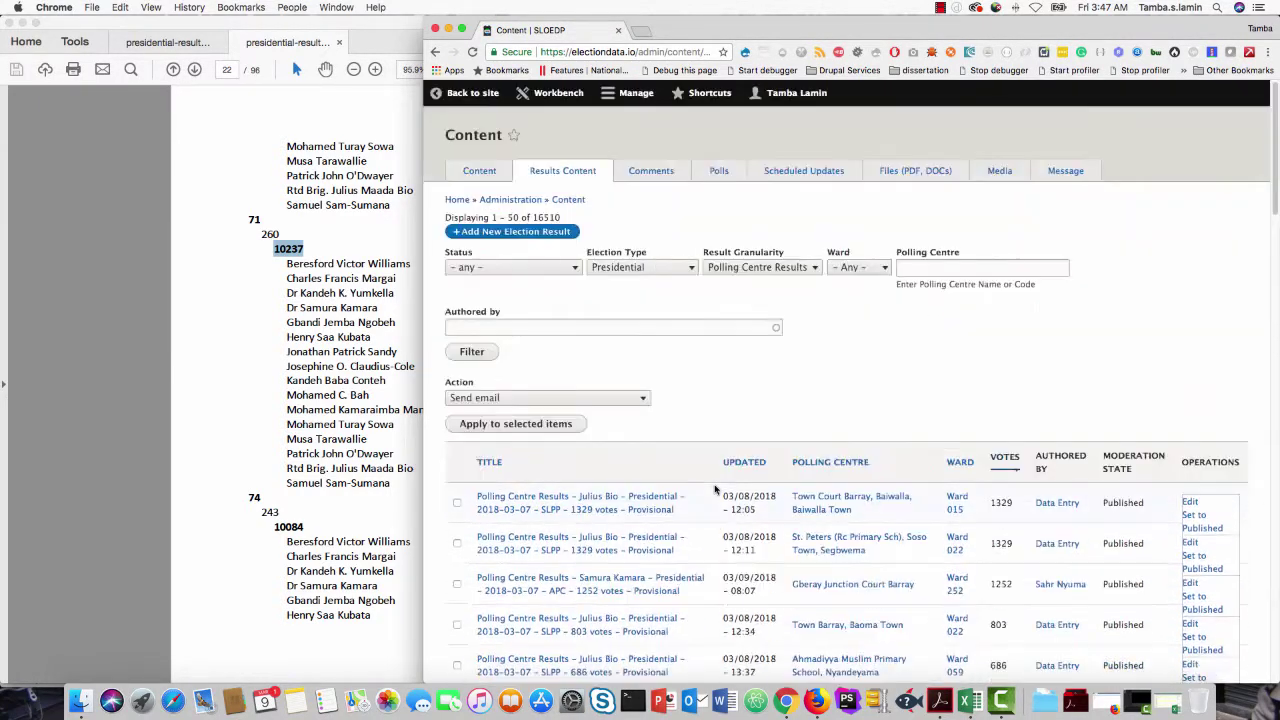
# Step: Reload the Results Content list, then log out to the public home page
pyautogui.click(575, 172)
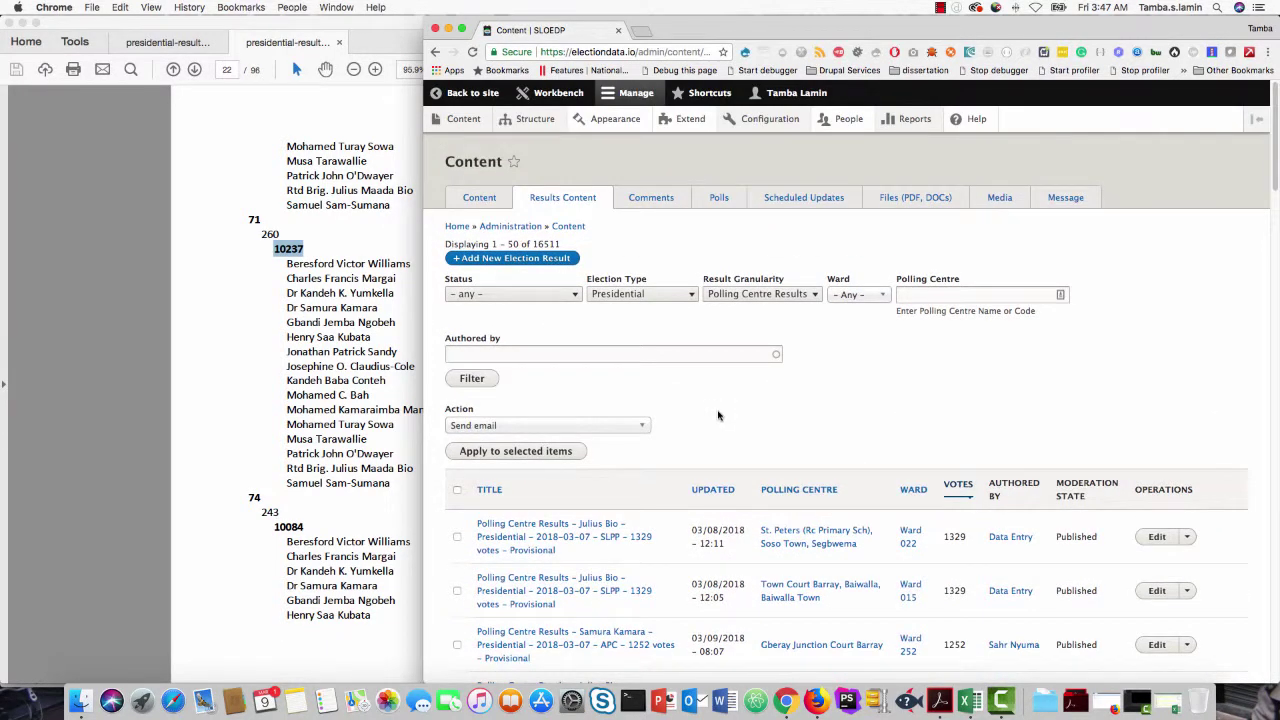
pyautogui.click(790, 92)
pyautogui.click(590, 119)
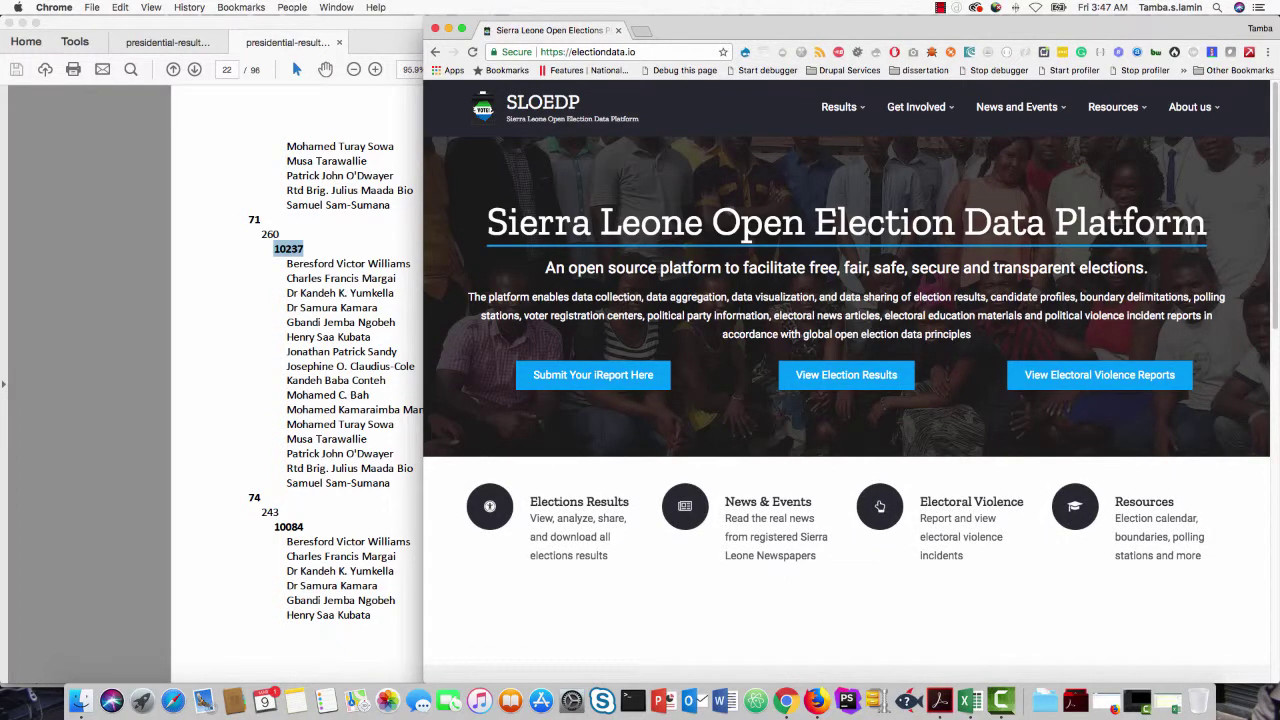
# Step: Go through Get Involved to the log-in page and open the password reset form
pyautogui.click(921, 111)
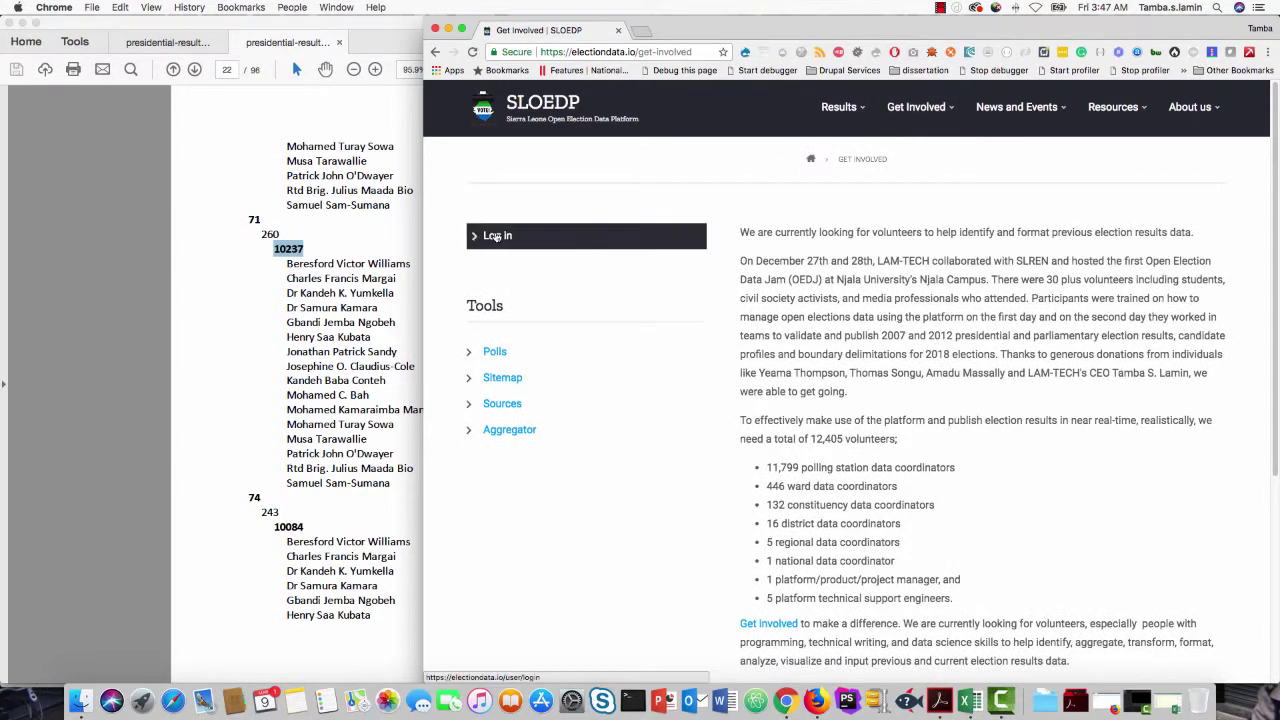
pyautogui.click(496, 236)
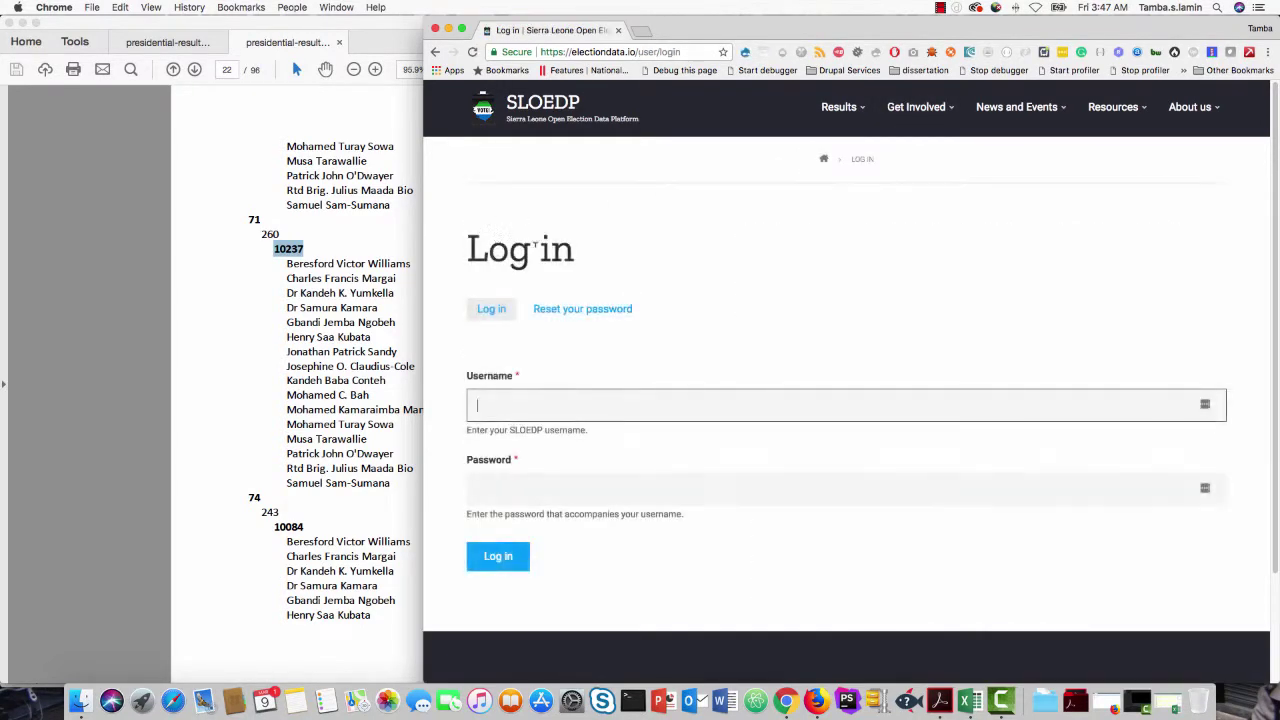
pyautogui.click(584, 312)
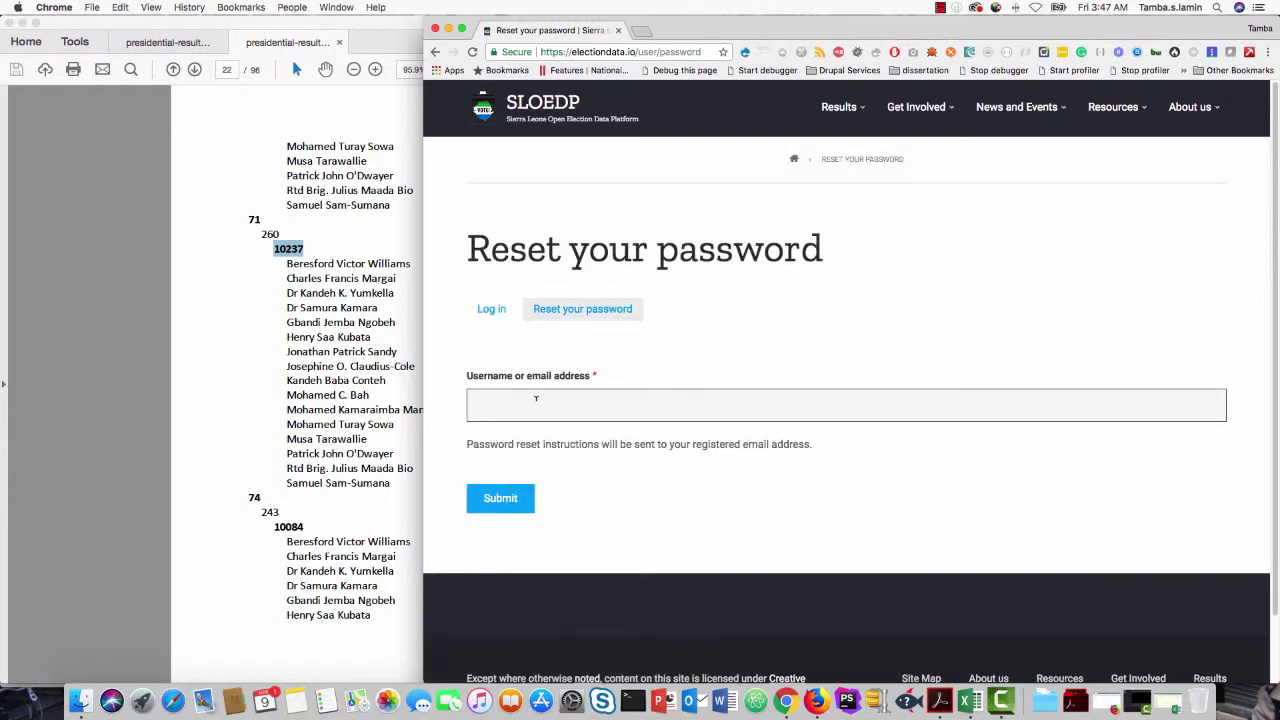
# Step: Enter the admin account's email address and submit the password reset request
pyautogui.write('tlami')
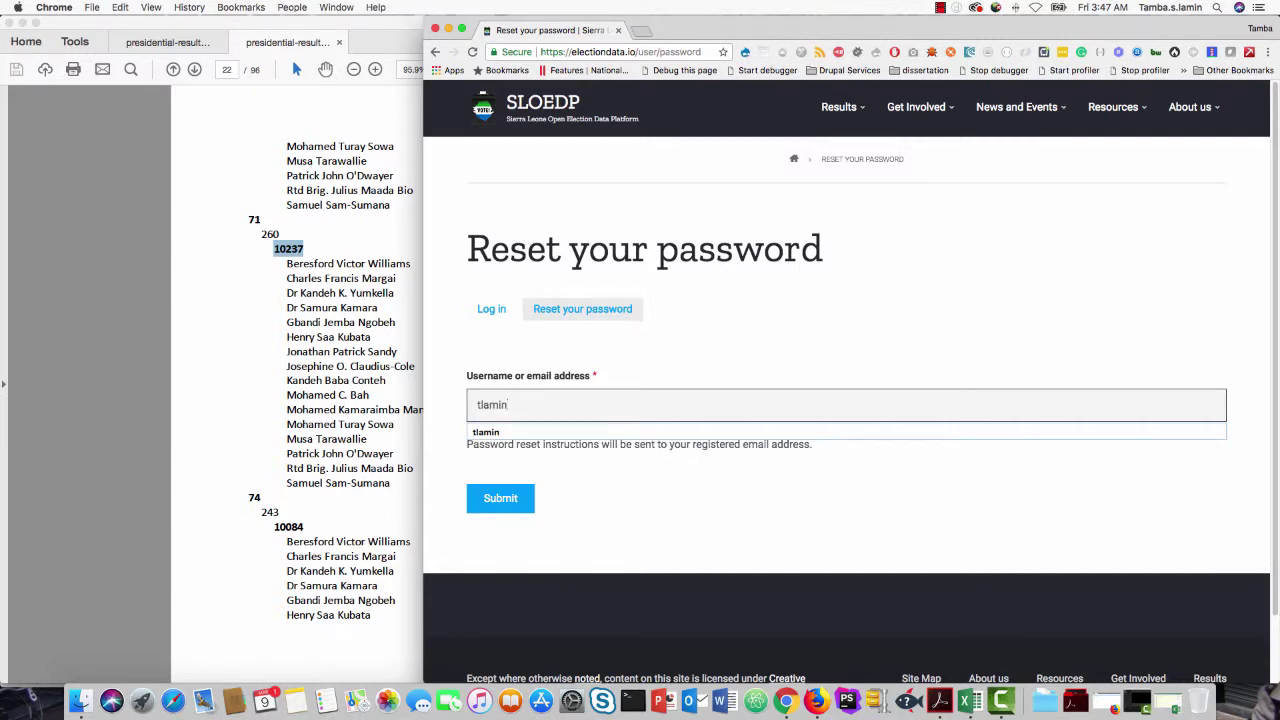
pyautogui.write('n')
pyautogui.press('BackSpace')
pyautogui.press('BackSpace')
pyautogui.press('BackSpace')
pyautogui.press('BackSpace')
pyautogui.press('BackSpace')
pyautogui.press('BackSpace')
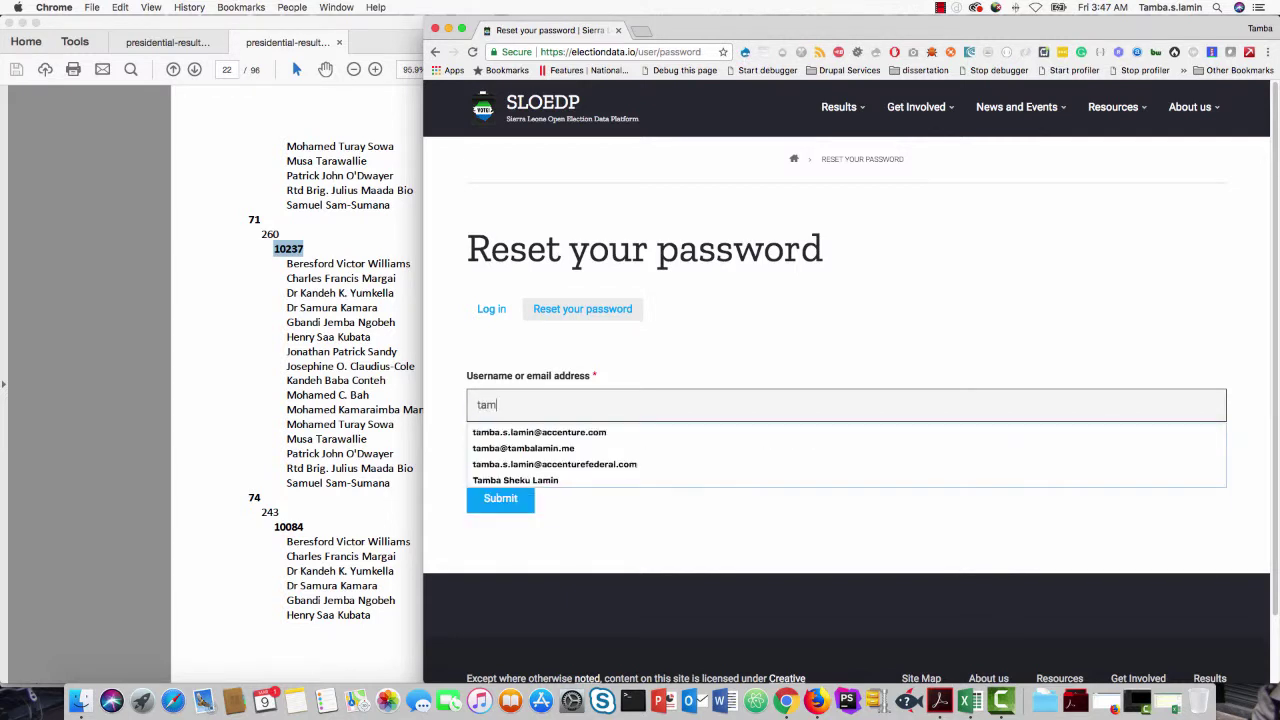
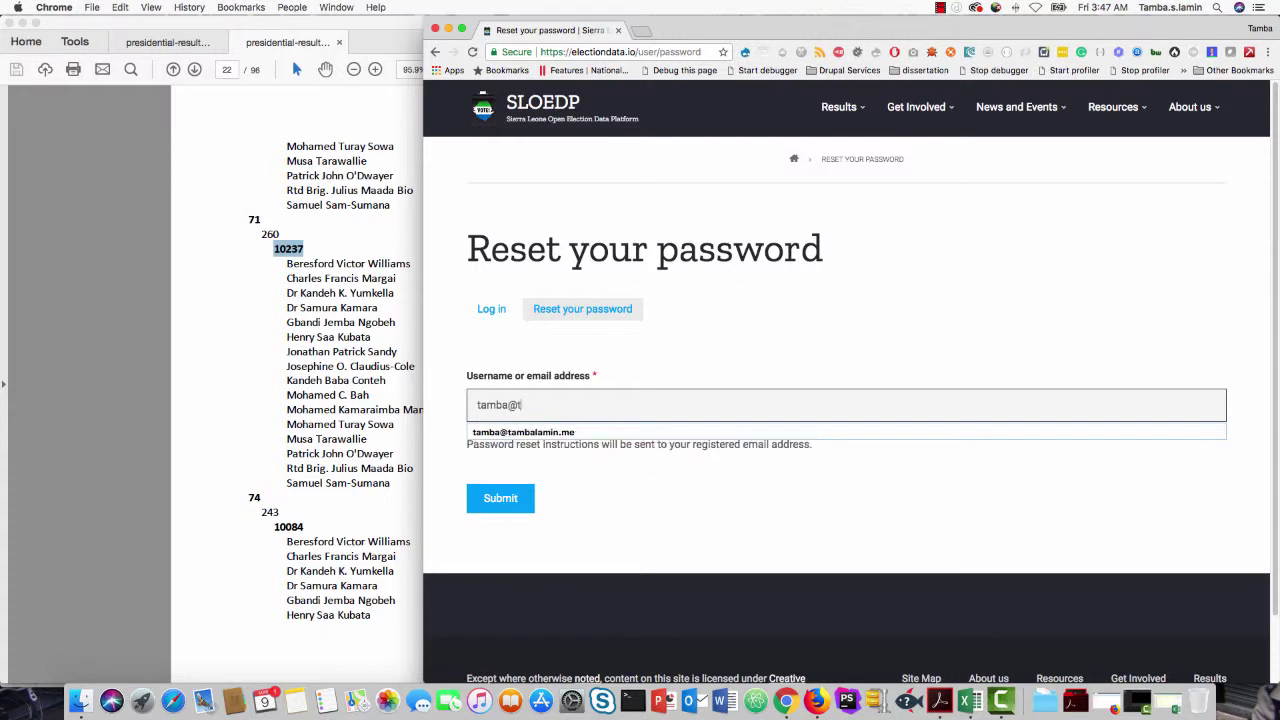
pyautogui.click(508, 501)
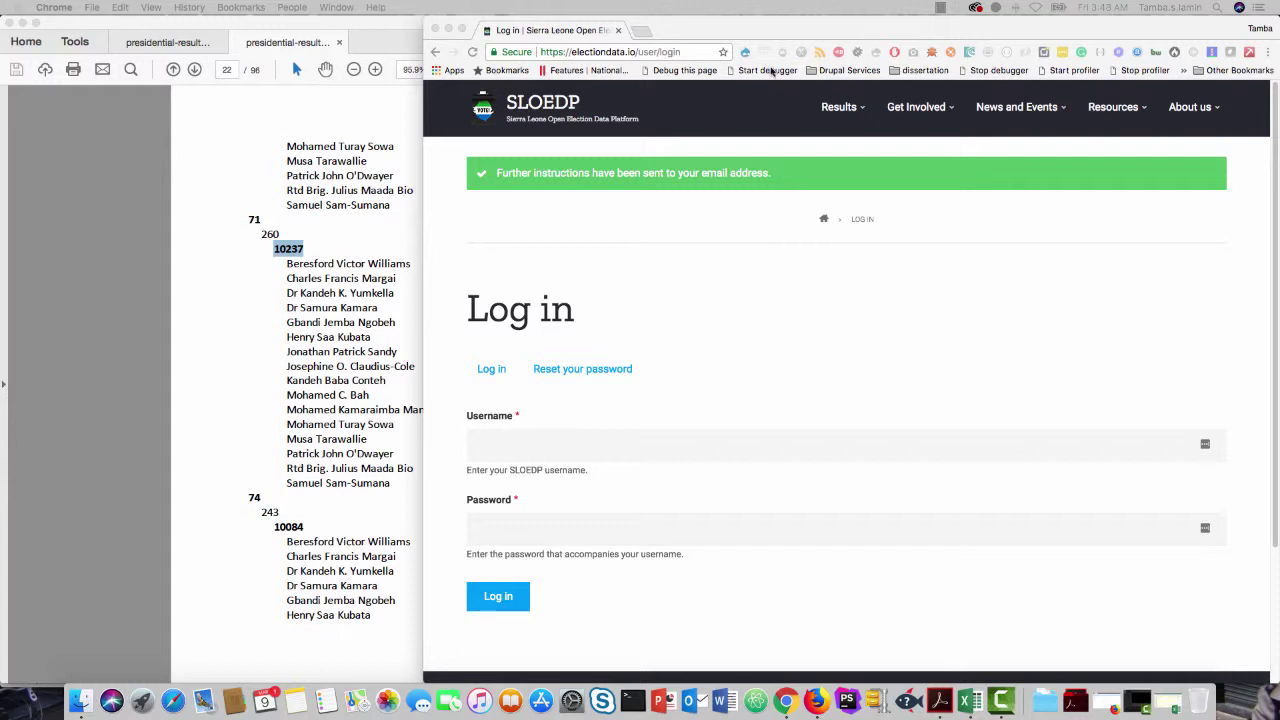
pyautogui.press('super+n')
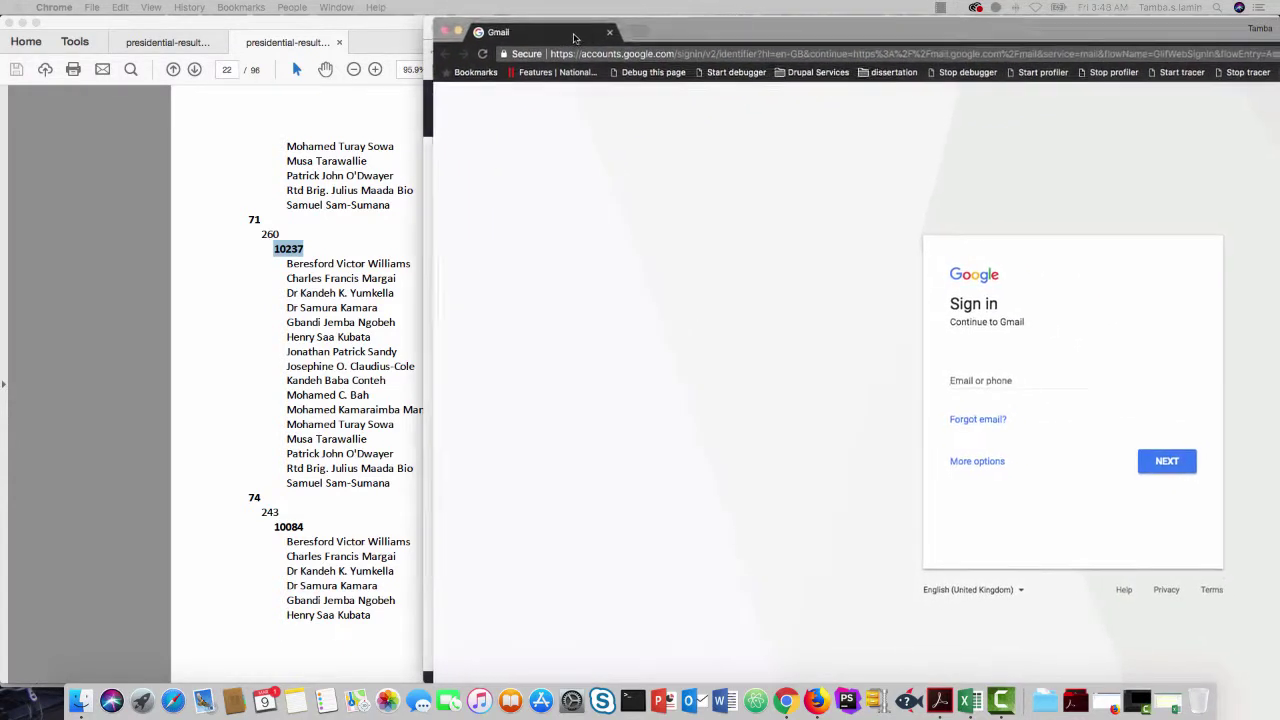
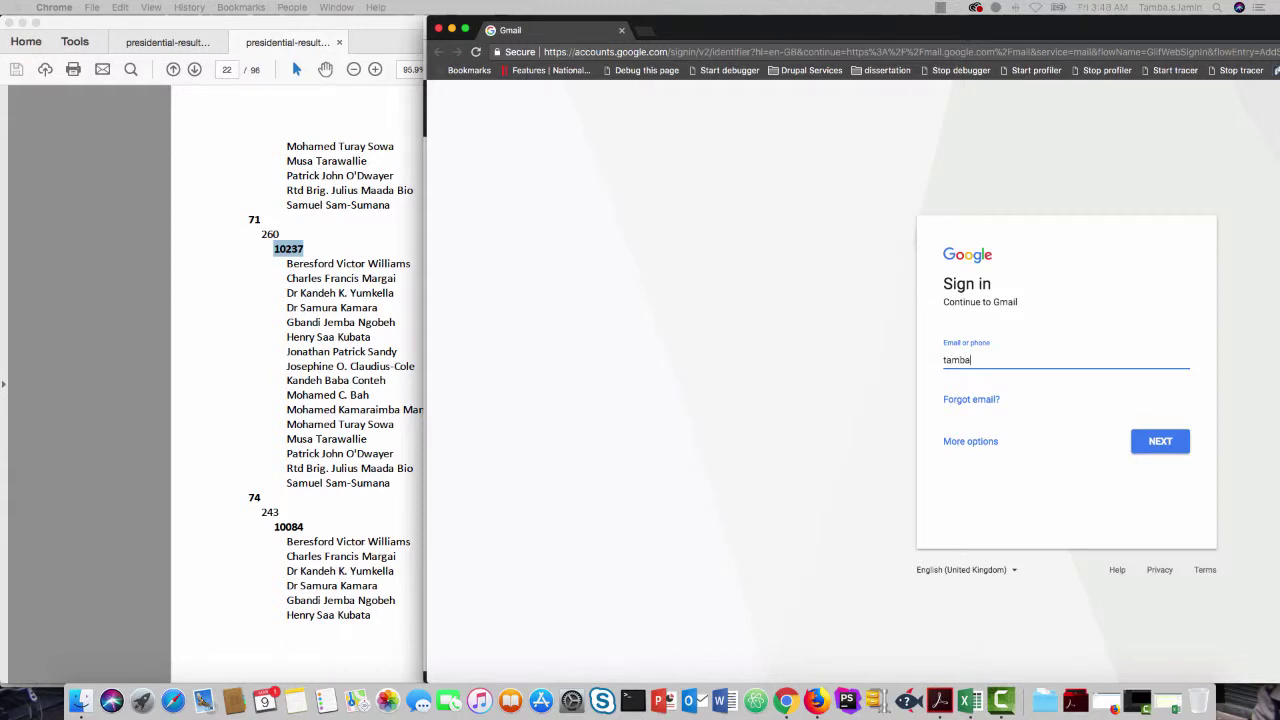
# Step: Sign in to Gmail with the account's email and password, skipping the recovery prompt
pyautogui.press('Return')
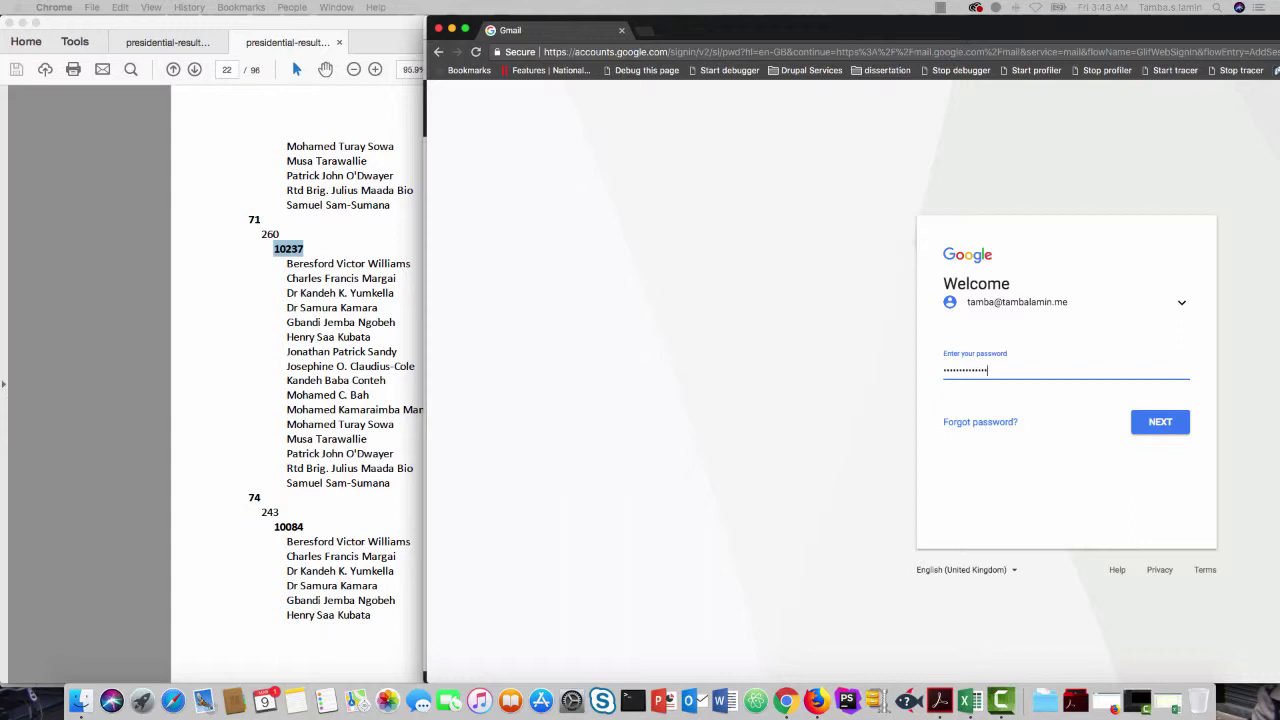
pyautogui.press('Return')
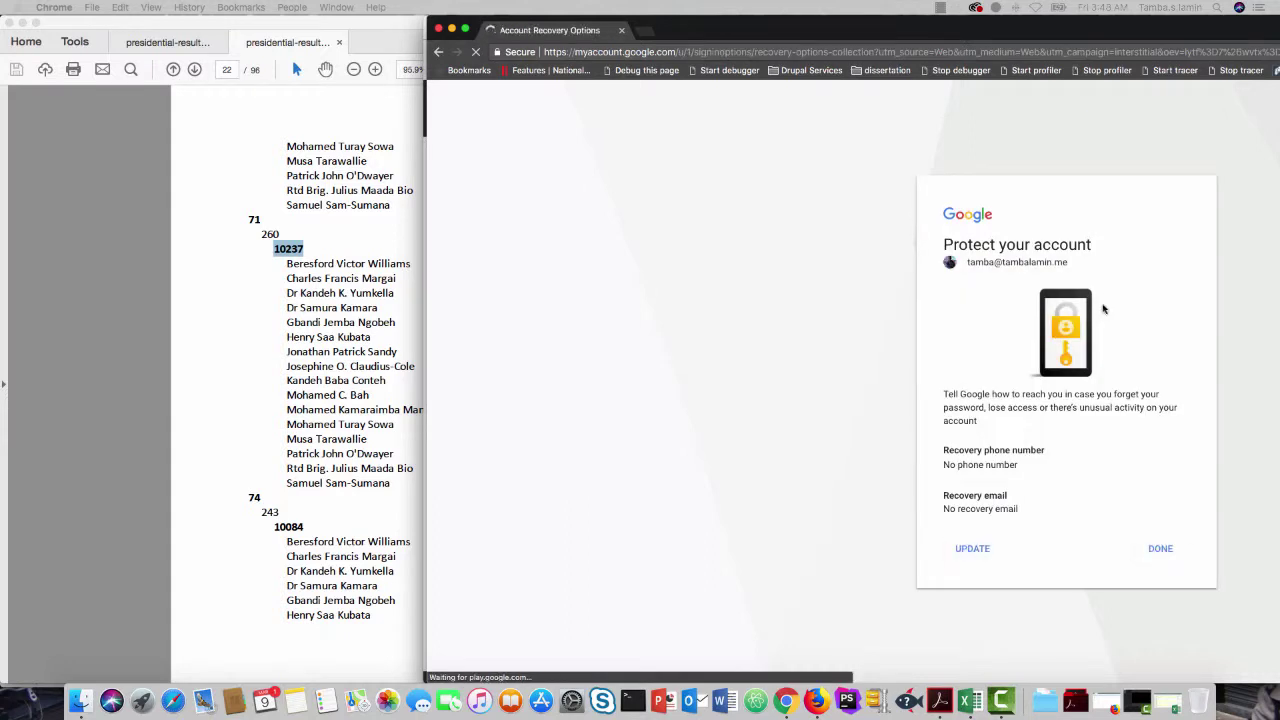
pyautogui.click(1160, 550)
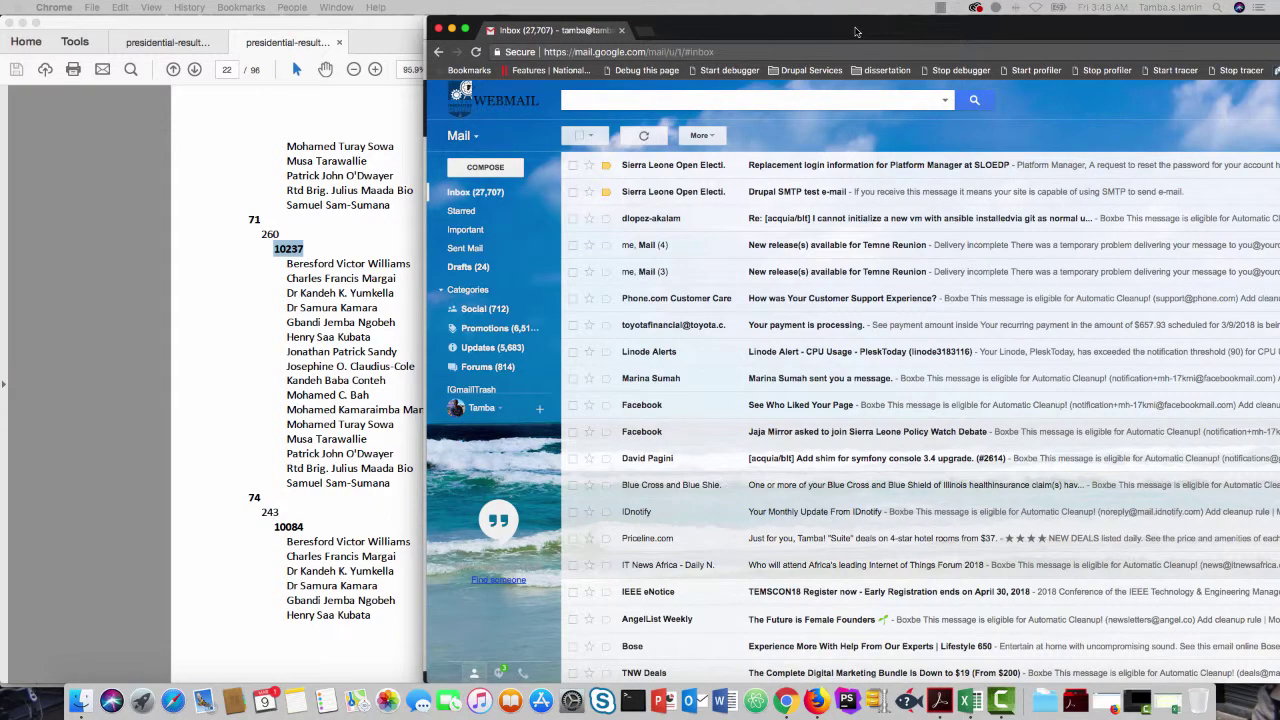
# Step: Maximize Chrome, open the 'Replacement login information for Platform Manager' email and follow its reset link
pyautogui.moveTo(855, 30); pyautogui.dragTo(448, 36)
pyautogui.doubleClick(448, 37)
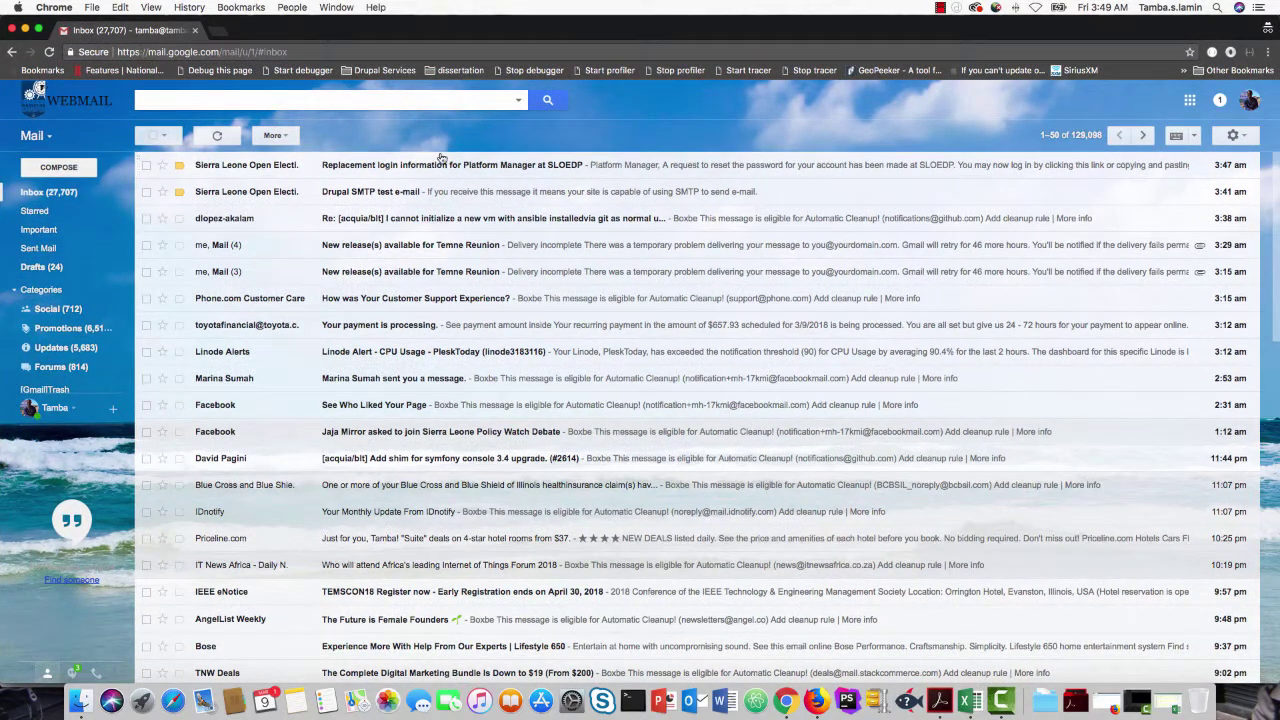
pyautogui.click(380, 168)
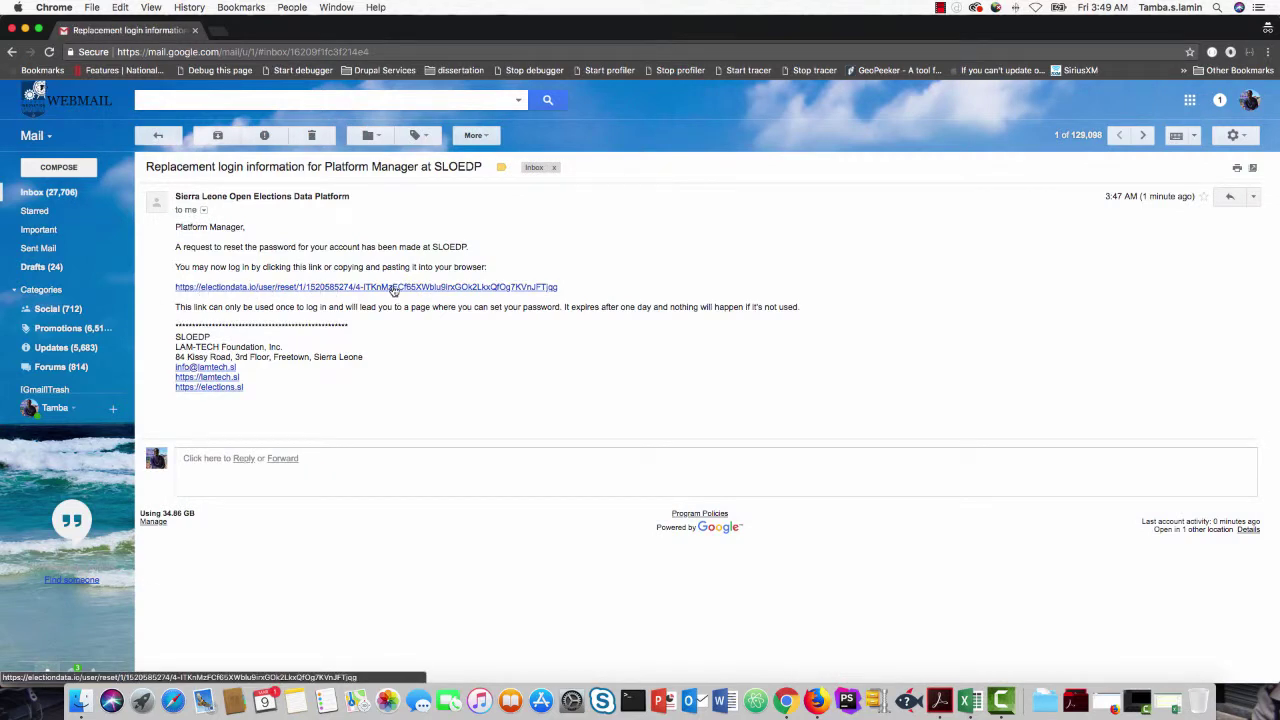
pyautogui.click(349, 288)
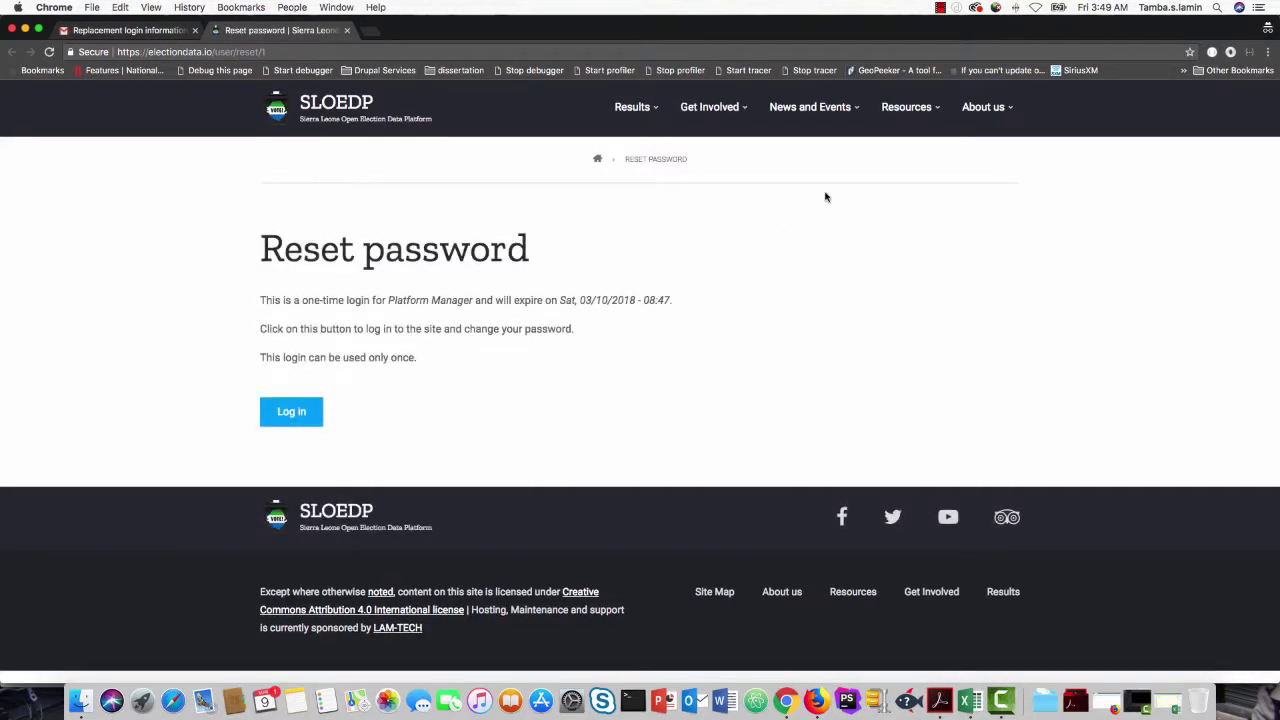
# Step: Log in to SLOEDP using the one-time reset link
pyautogui.click(300, 416)
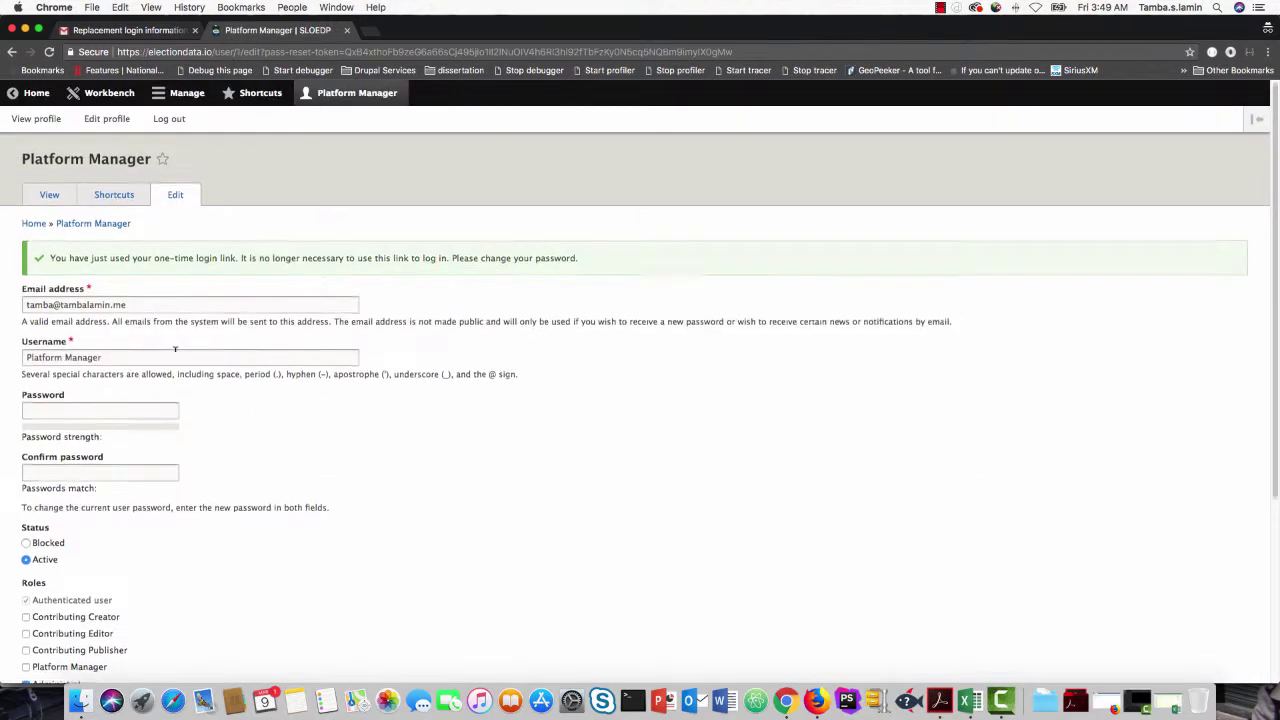
pyautogui.scroll(-2, 175, 352)
pyautogui.scroll(-3, 175, 356)
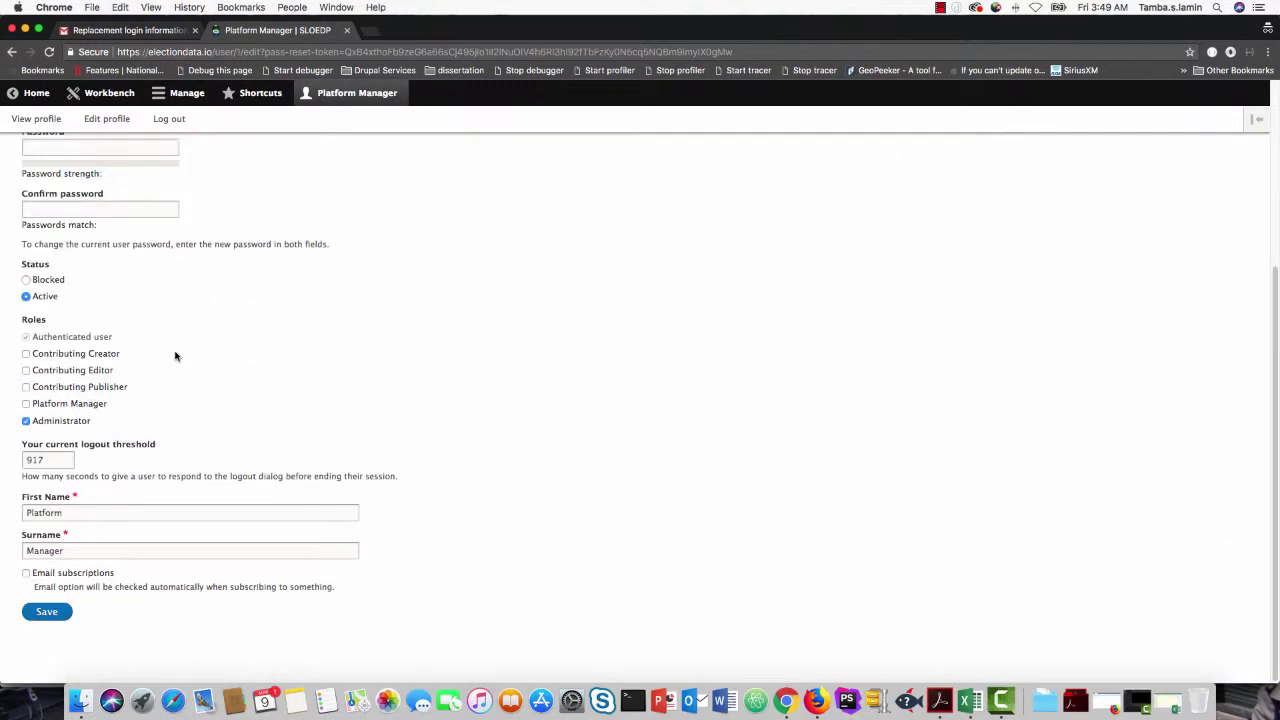
pyautogui.scroll(5, 175, 356)
# Step: Enter a strong new password in Password and Confirm password, then save the profile
pyautogui.click(75, 377)
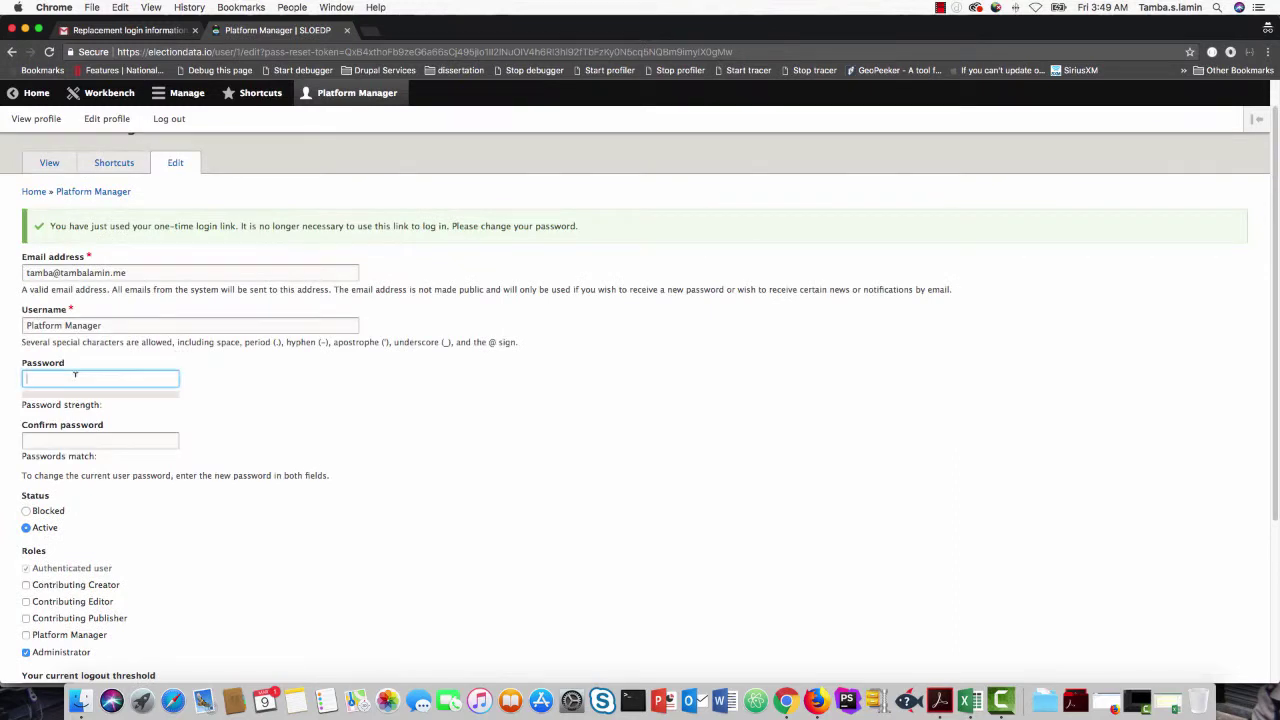
pyautogui.write('•••••')
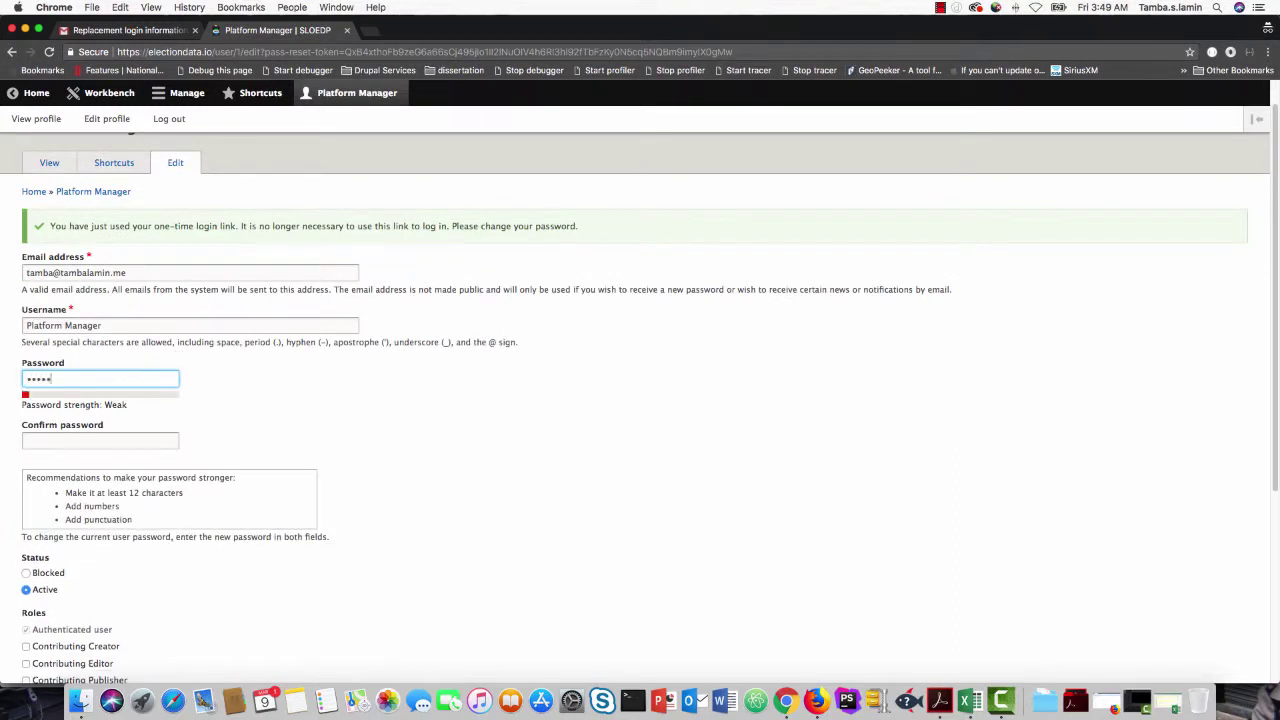
pyautogui.write('••••••')
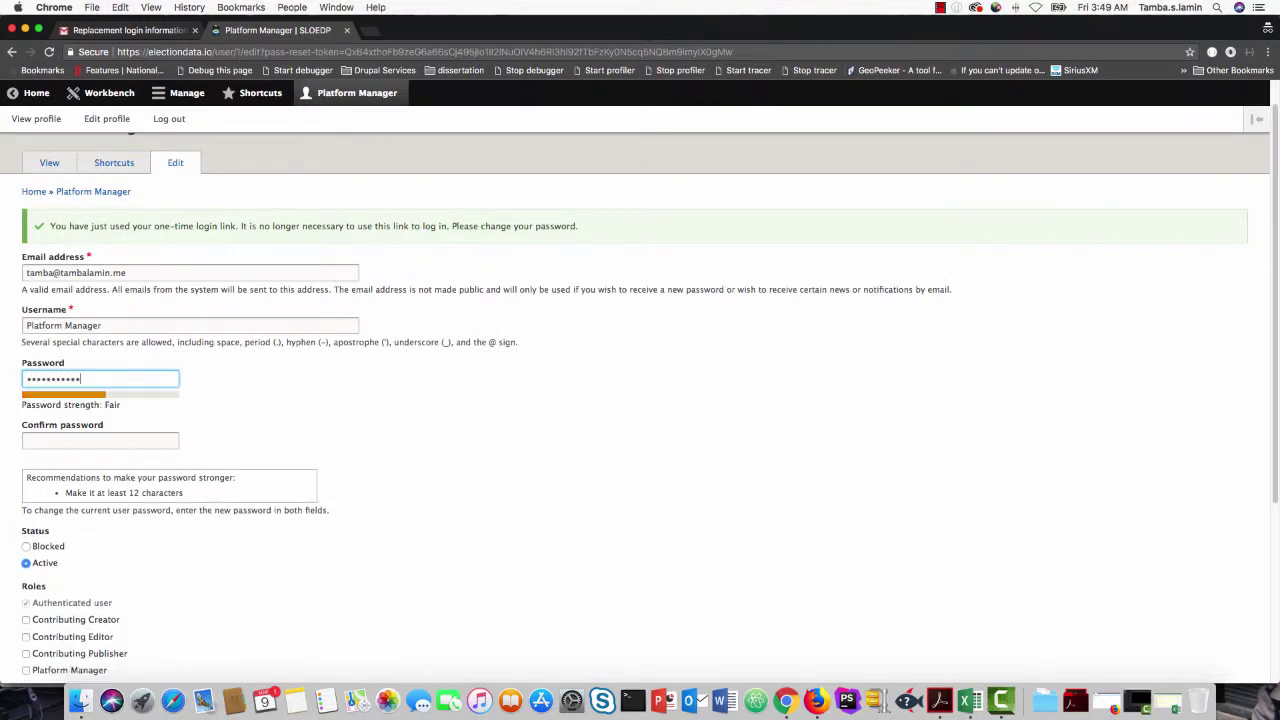
pyautogui.write('•••')
pyautogui.press('Tab')
pyautogui.write('••')
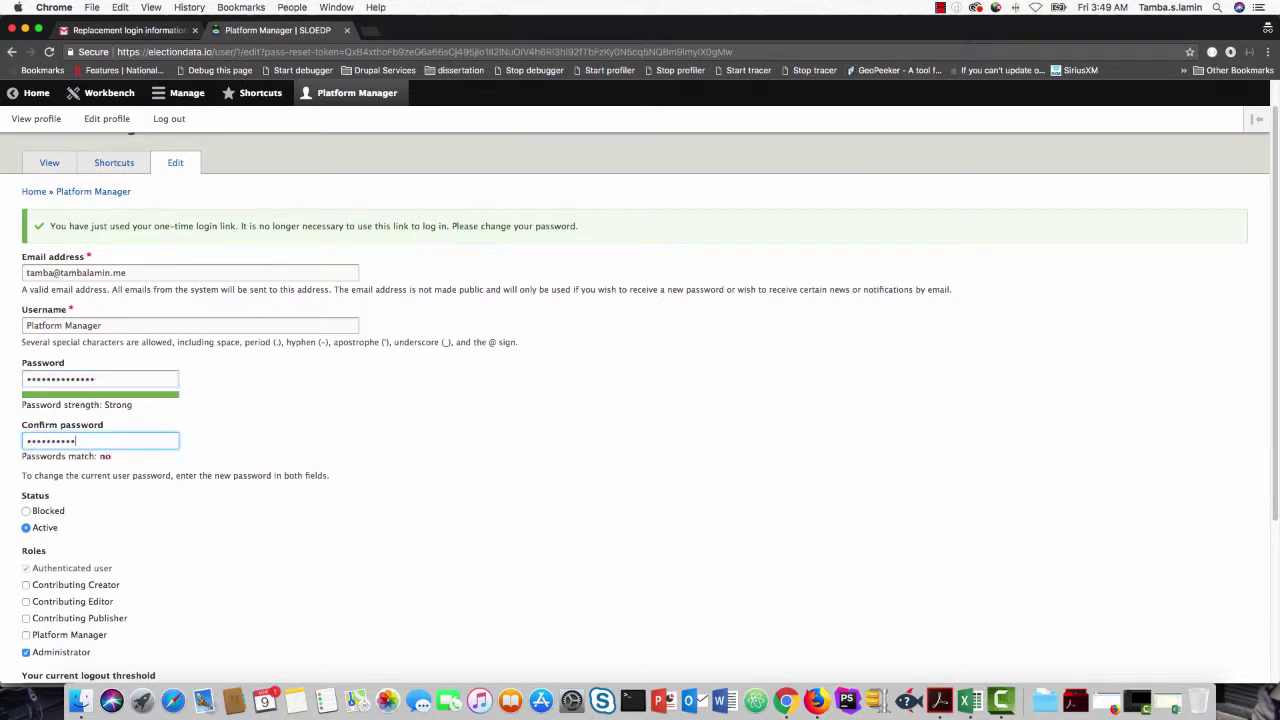
pyautogui.write('•')
pyautogui.scroll(-5, 71, 428)
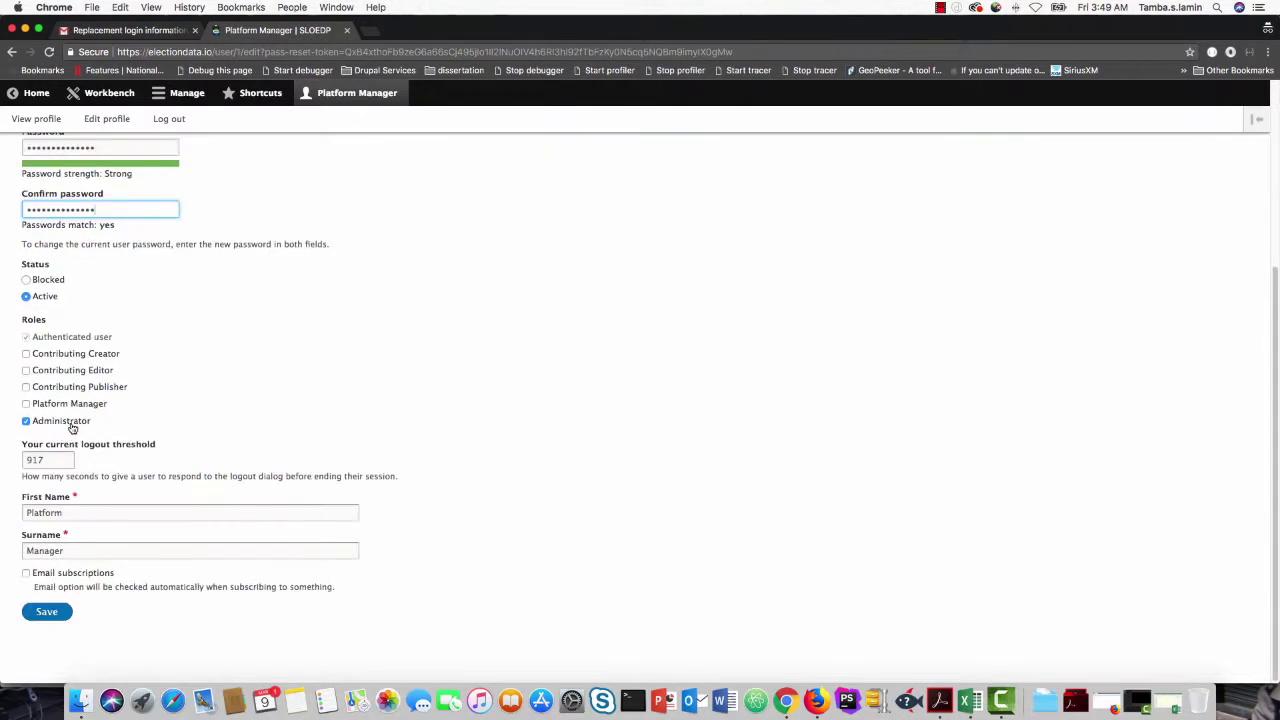
pyautogui.click(47, 609)
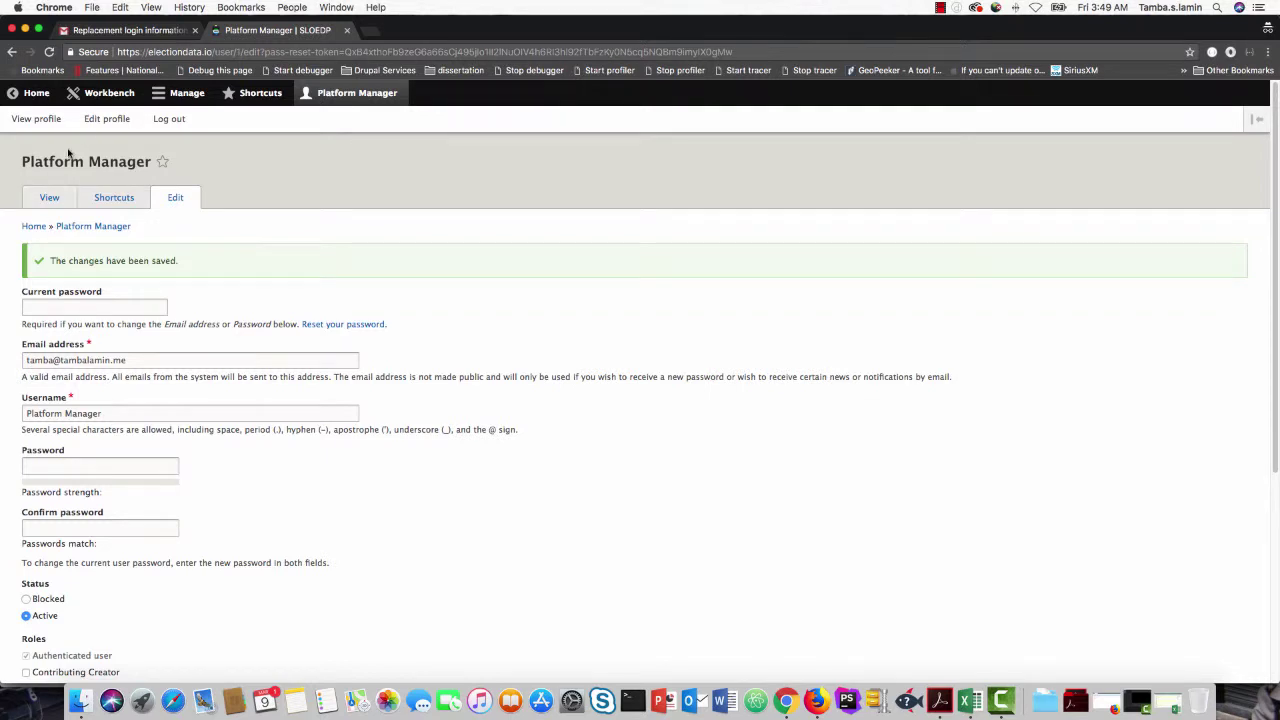
# Step: Show the Results Content admin list of 16511 election result entries via Manage > Content
pyautogui.click(162, 93)
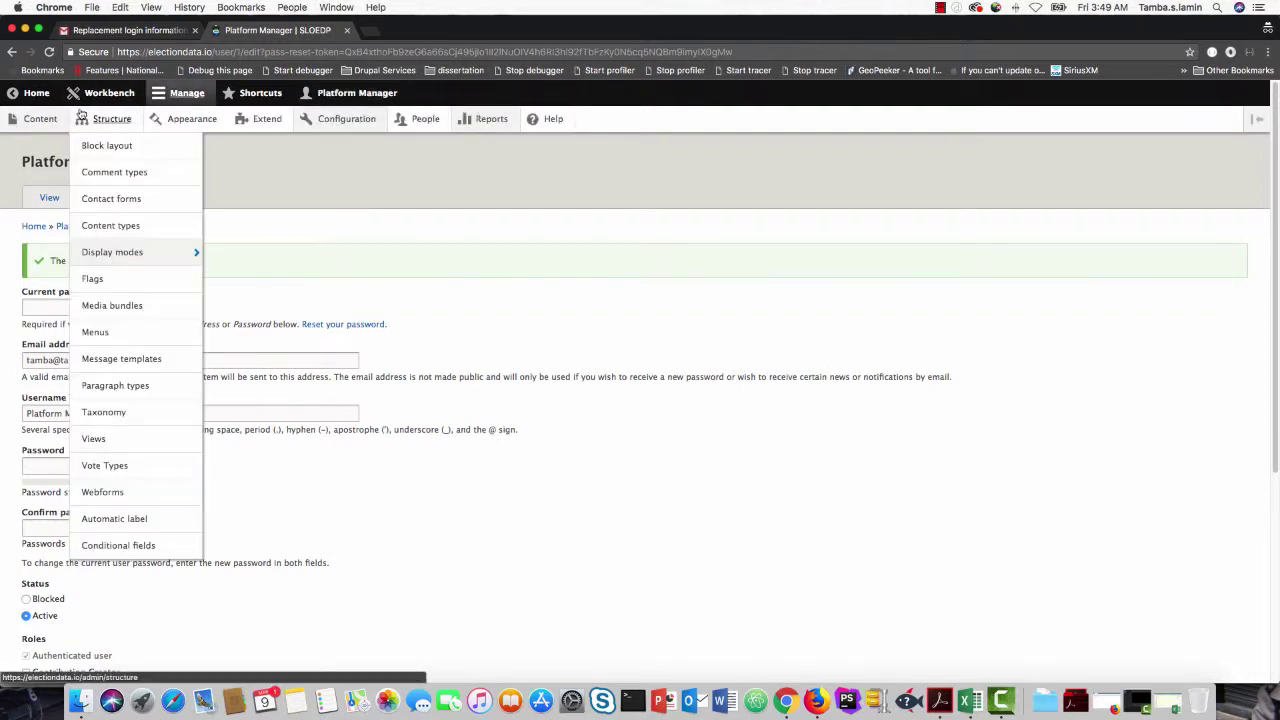
pyautogui.click(48, 122)
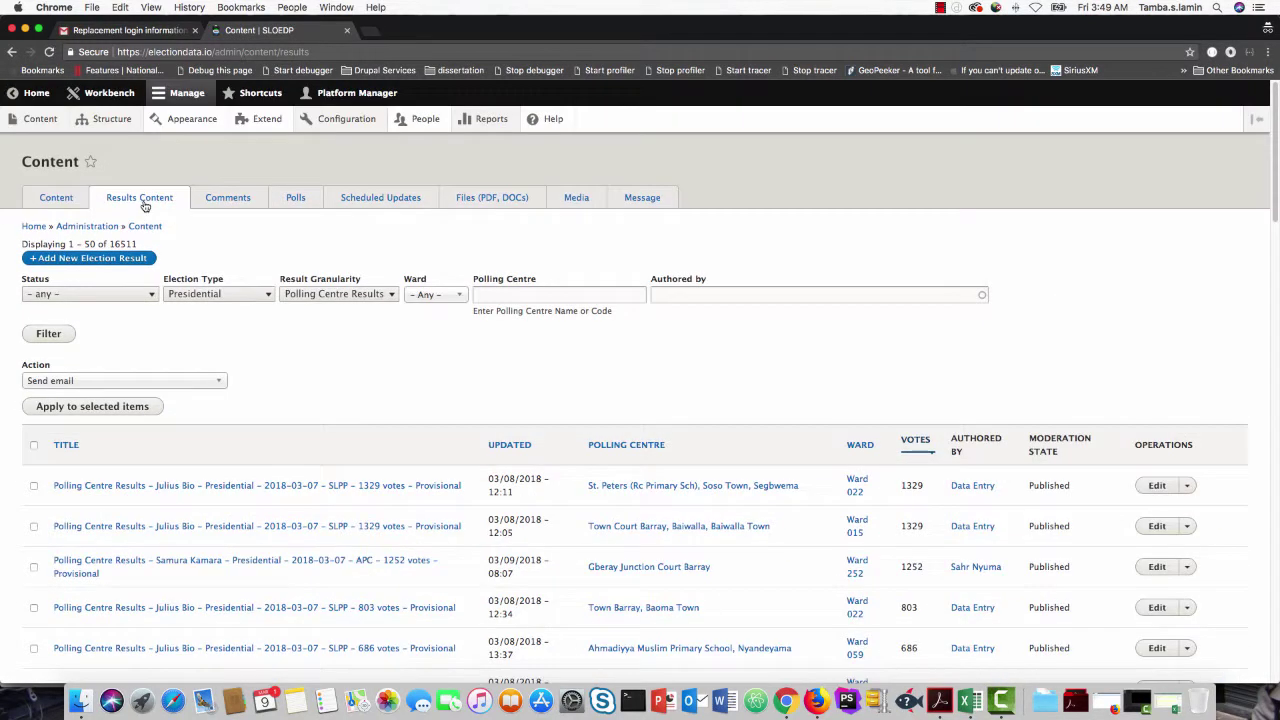
pyautogui.scroll(-10, 266, 466)
pyautogui.scroll(10, 266, 466)
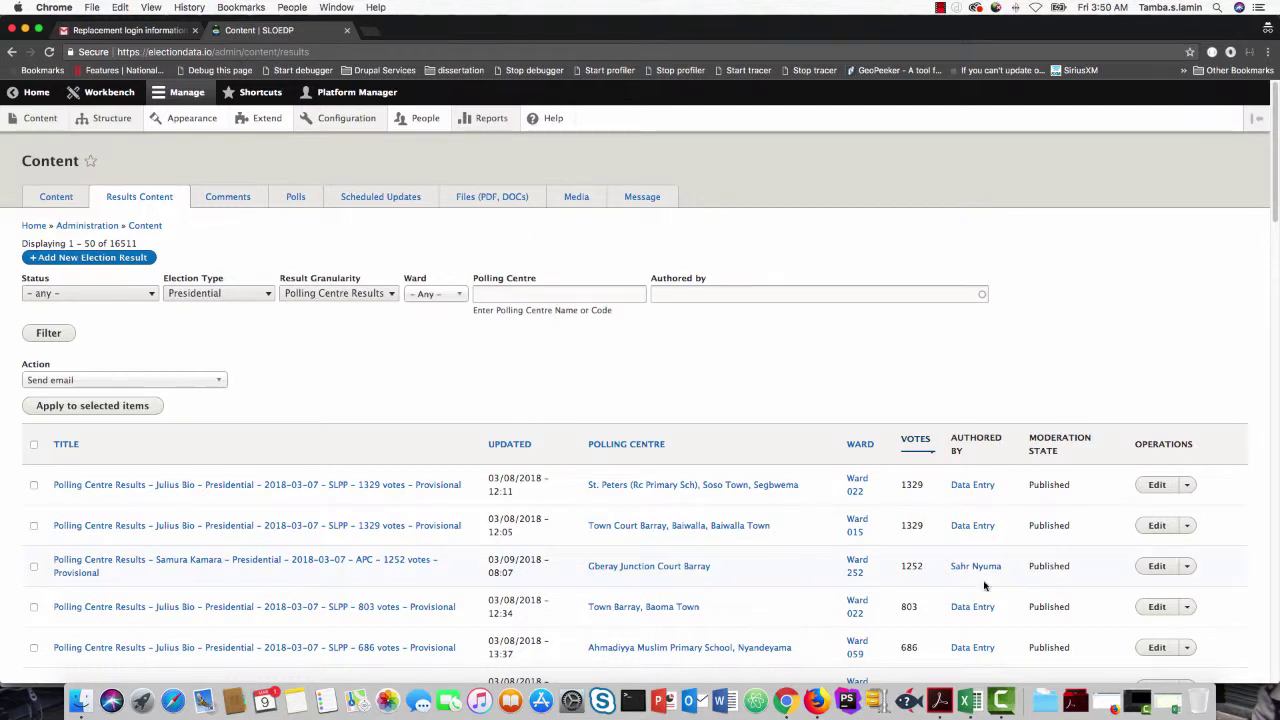
pyautogui.click(1002, 705)
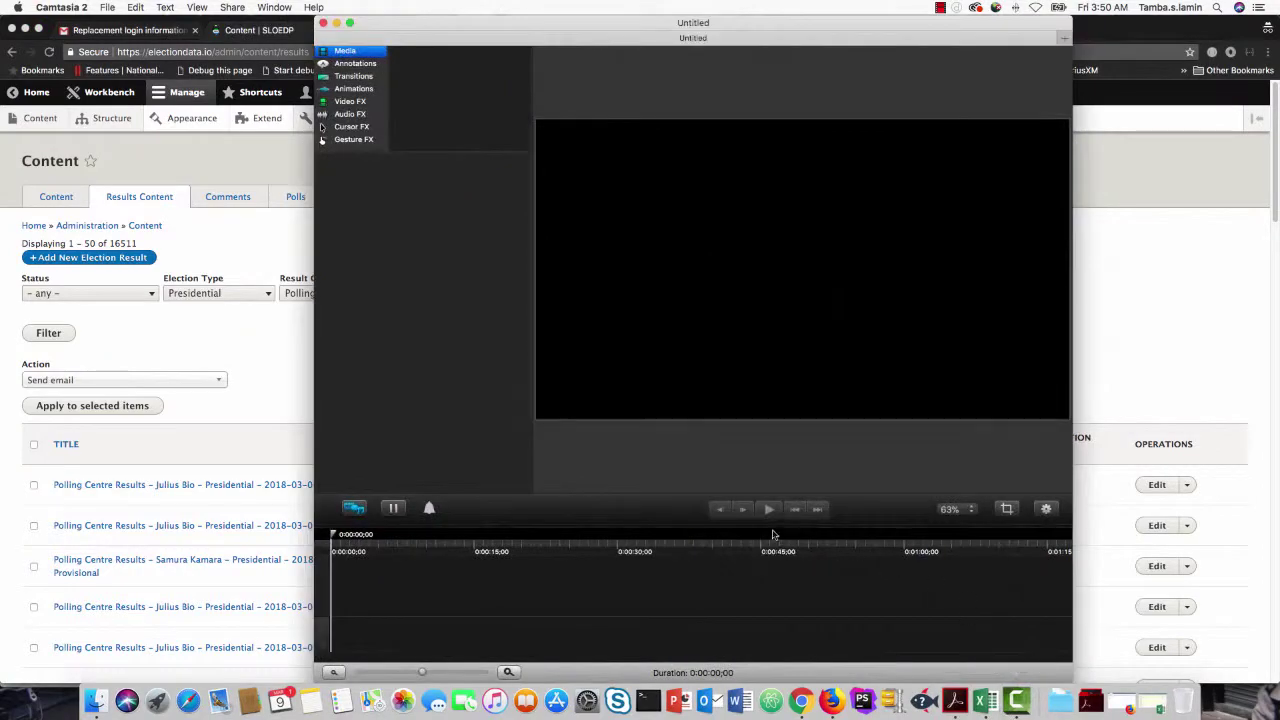